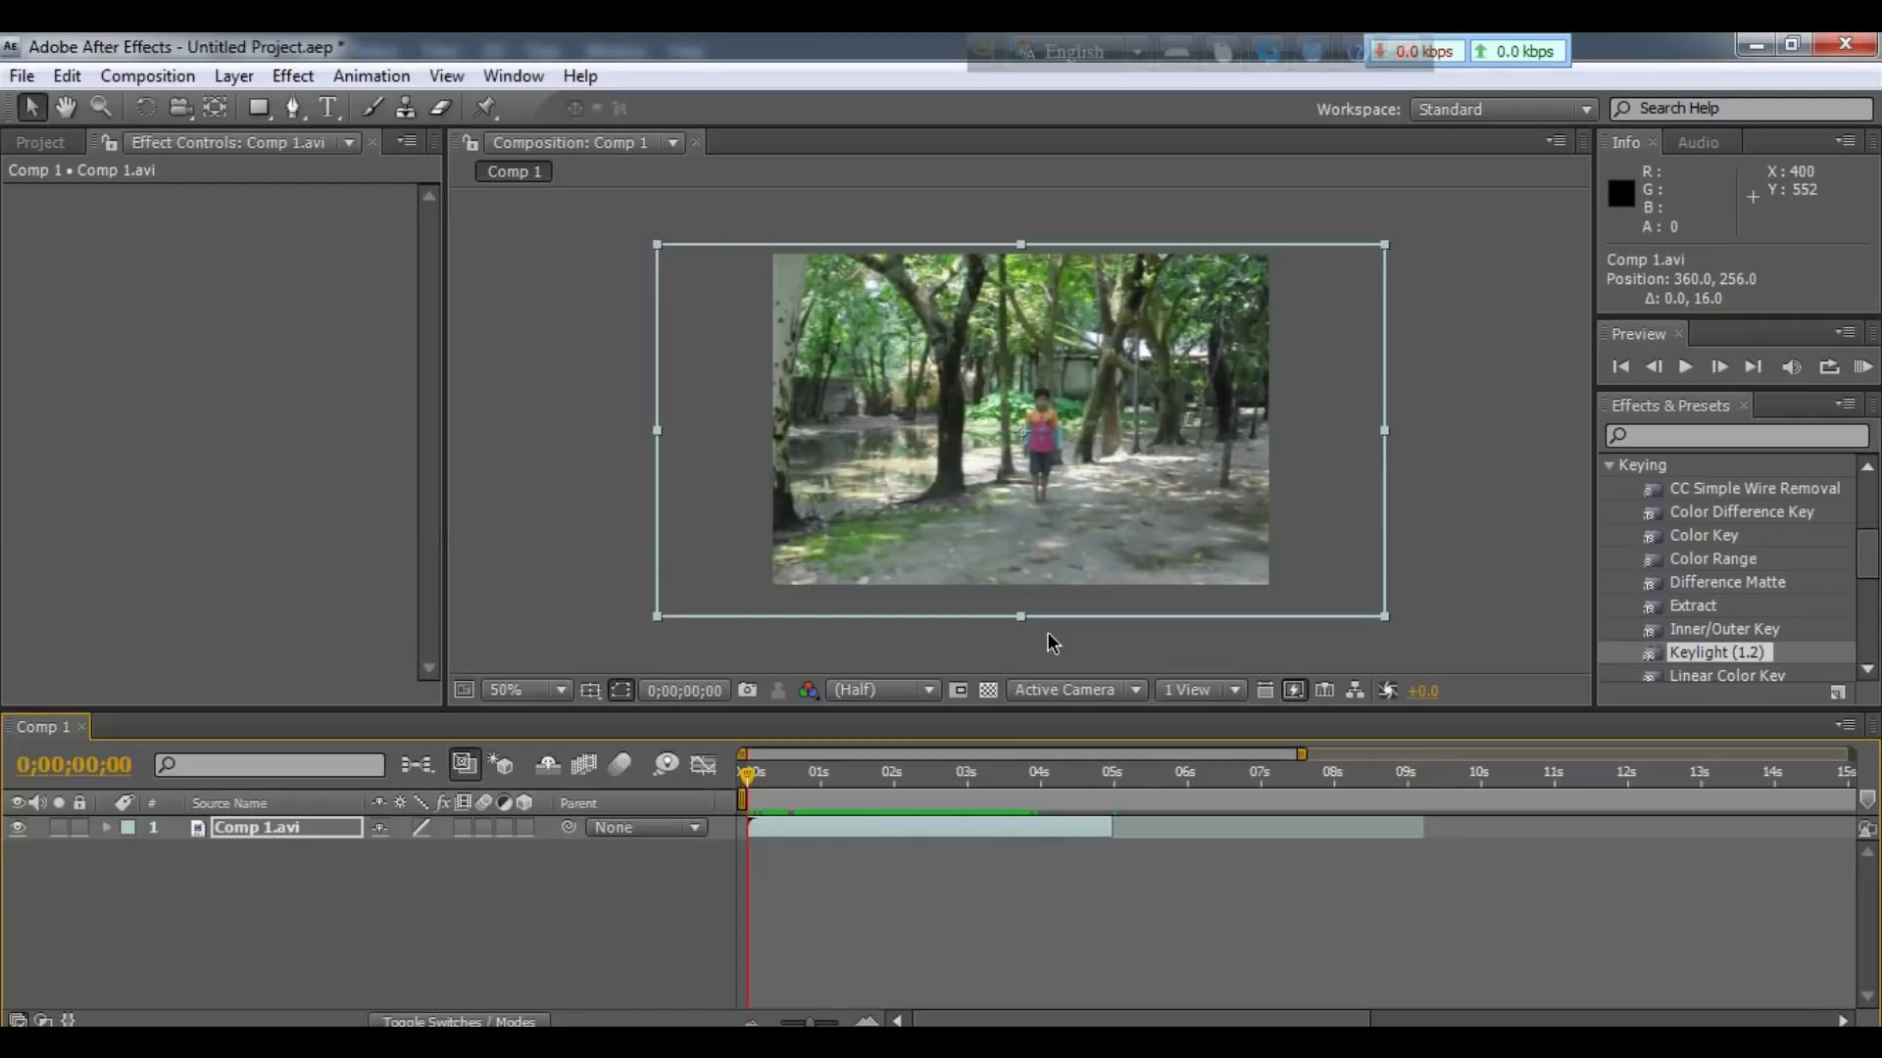
Scrub the Comp 1 timeline back and forth through the jumping-child clip, stopping near 0;00;01;04
mouse_move(746, 784)
mouse_down()
mouse_move(1045, 781)
mouse_move(957, 781)
mouse_move(1009, 788)
mouse_up()
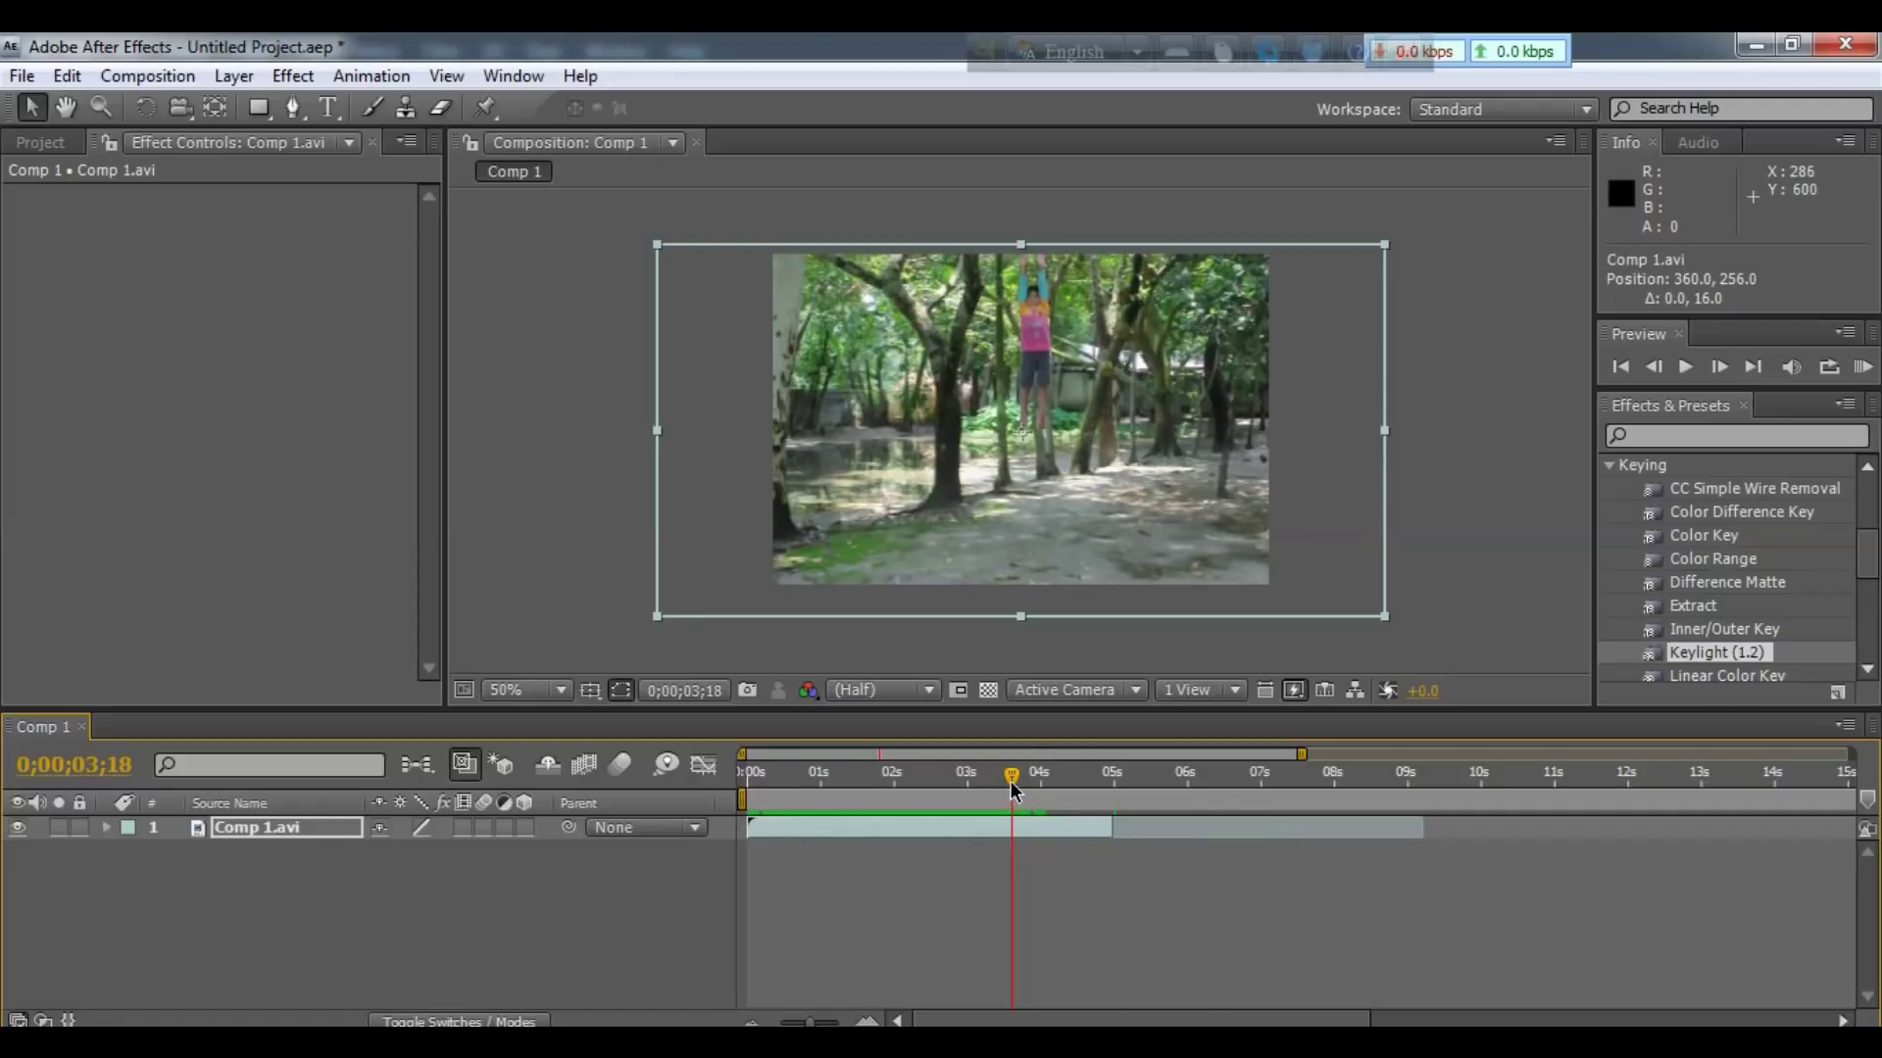
mouse_move(1013, 784)
mouse_down()
mouse_move(774, 779)
mouse_move(1014, 778)
mouse_up()
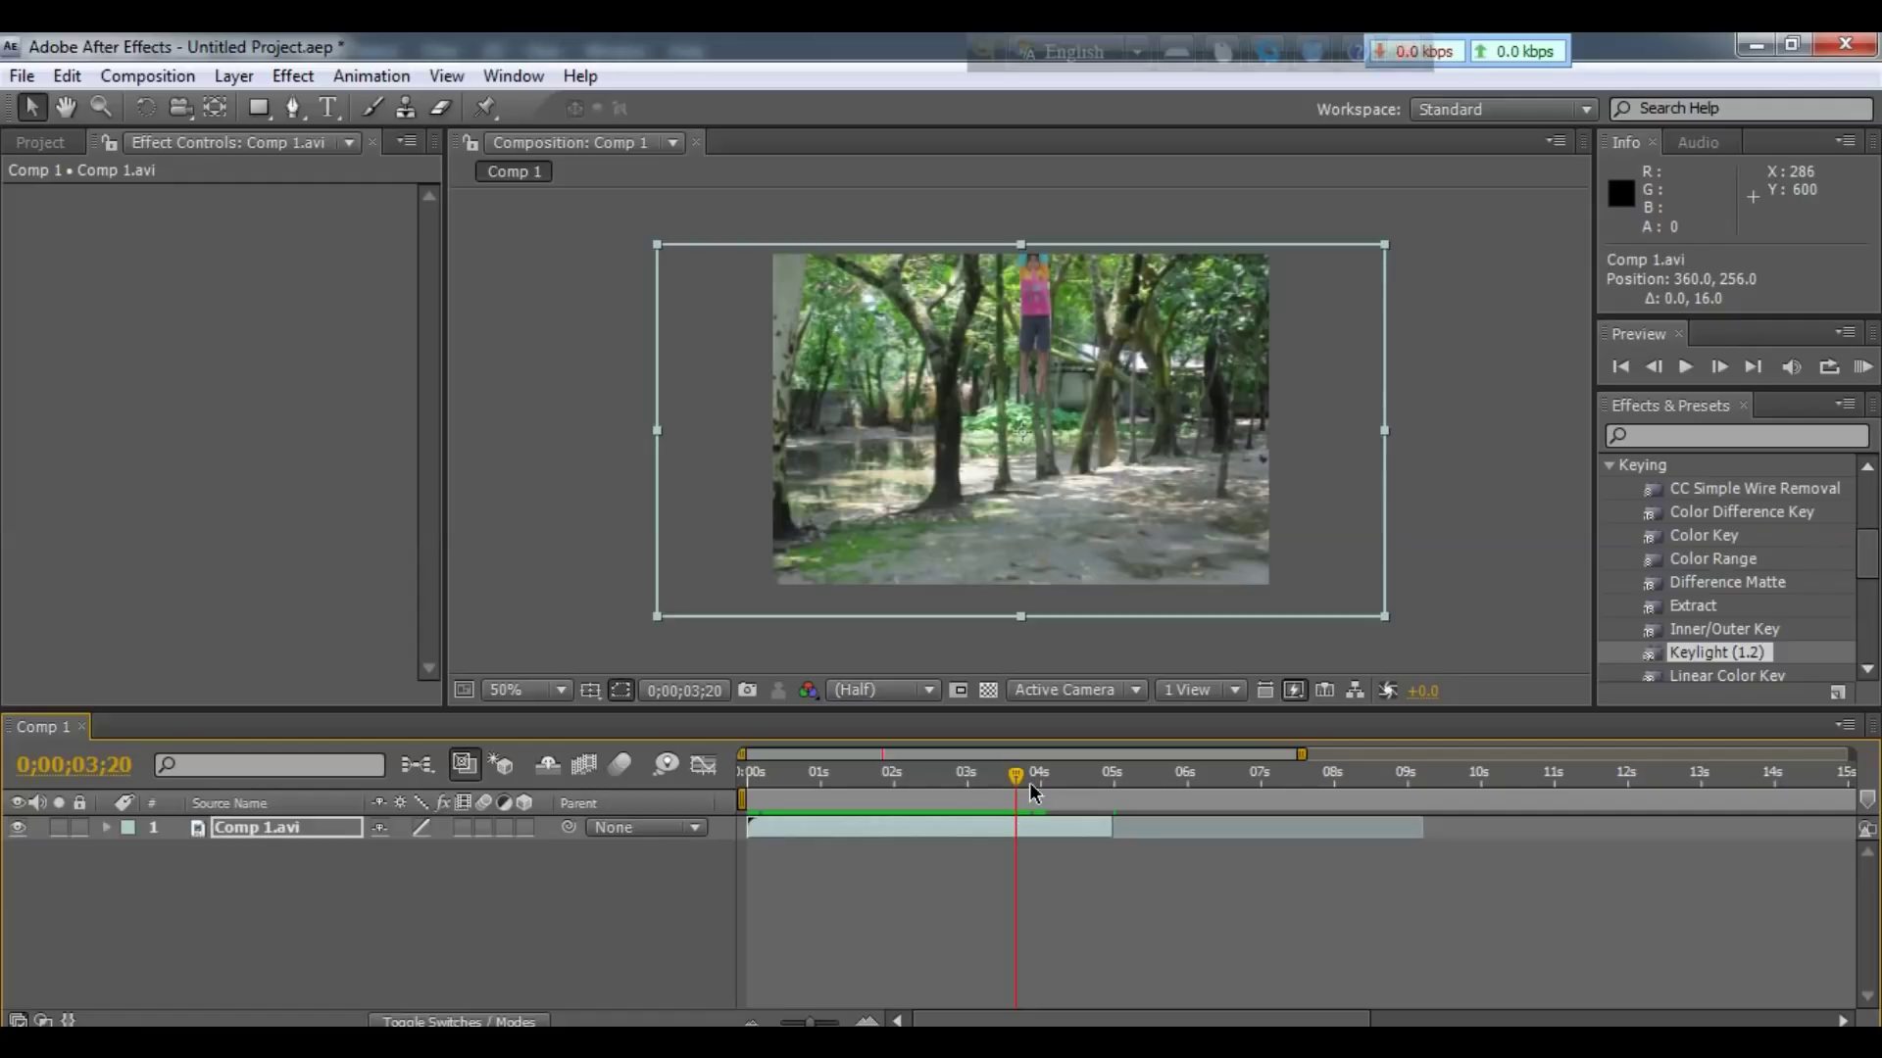
mouse_move(1016, 775)
mouse_down()
mouse_move(804, 791)
mouse_move(1029, 776)
mouse_move(980, 778)
mouse_up()
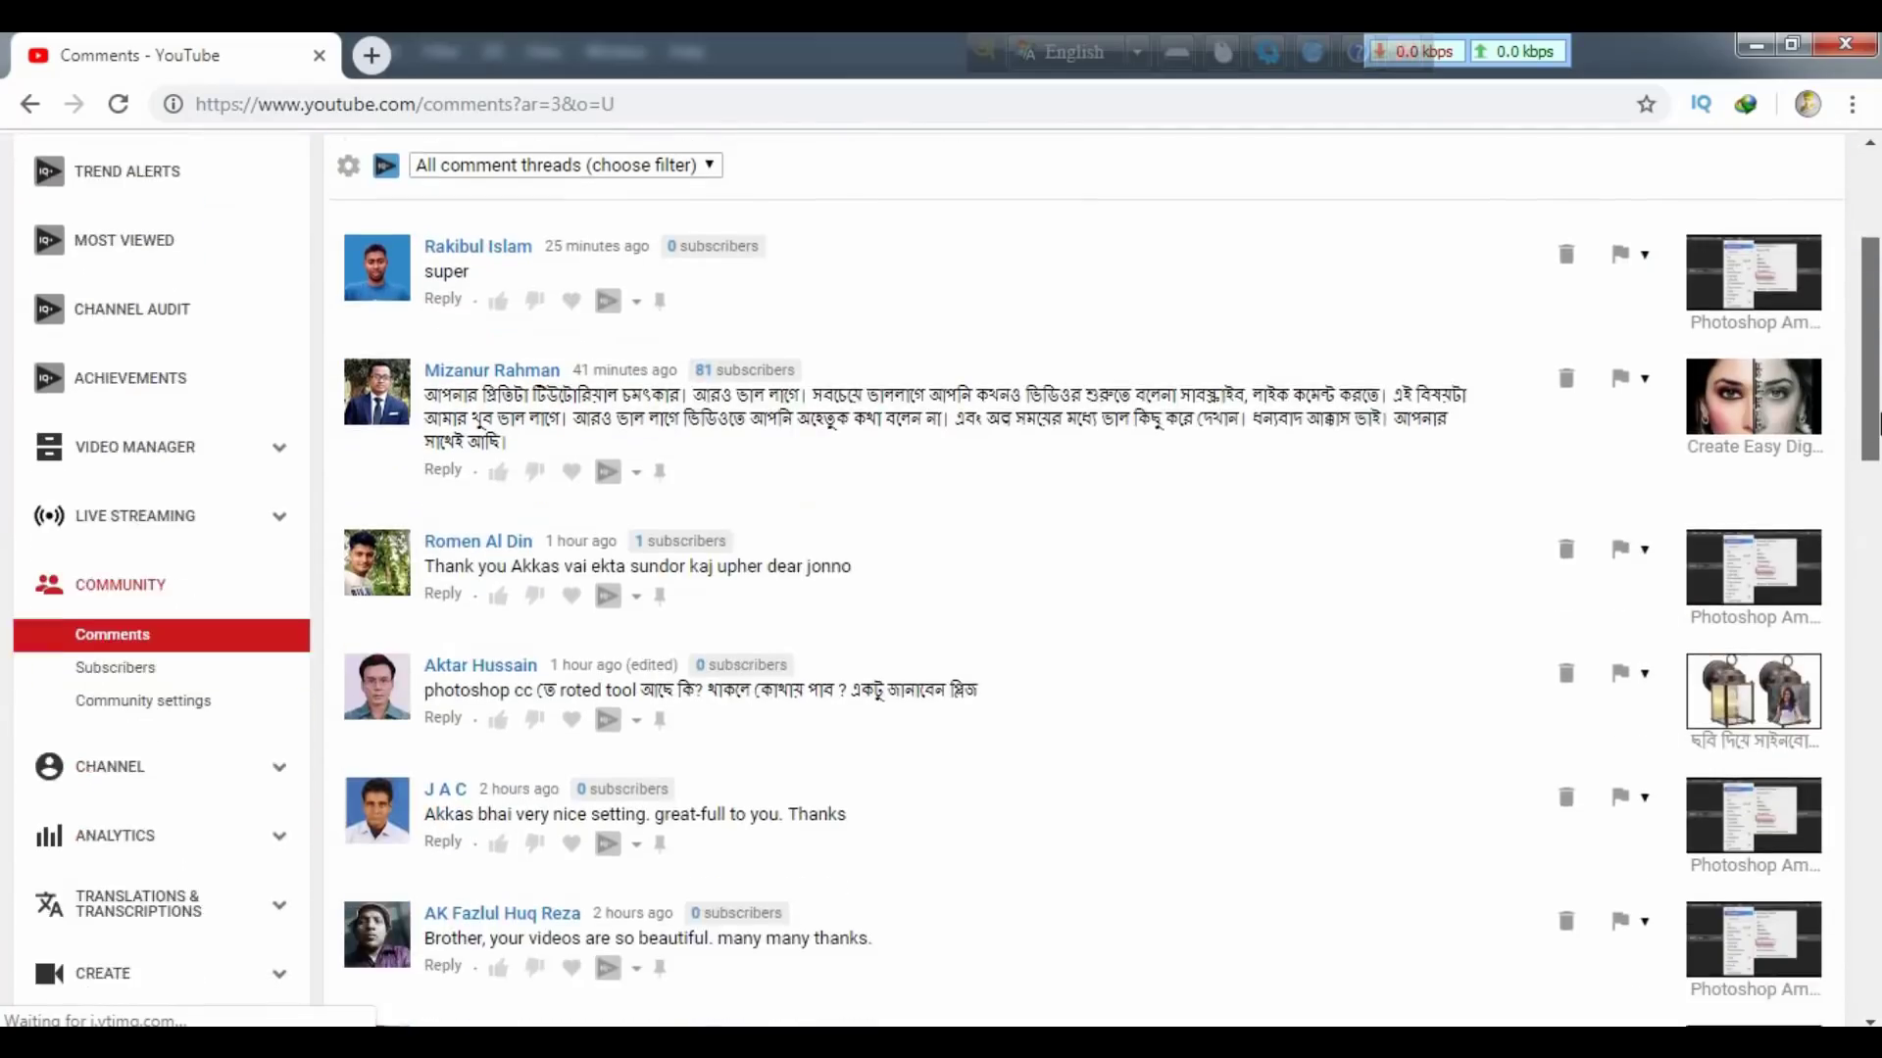
Switch to the Hand Tool (H) to pan the cycling photo instead of rotating it
scroll(1244, 465, down, 1)
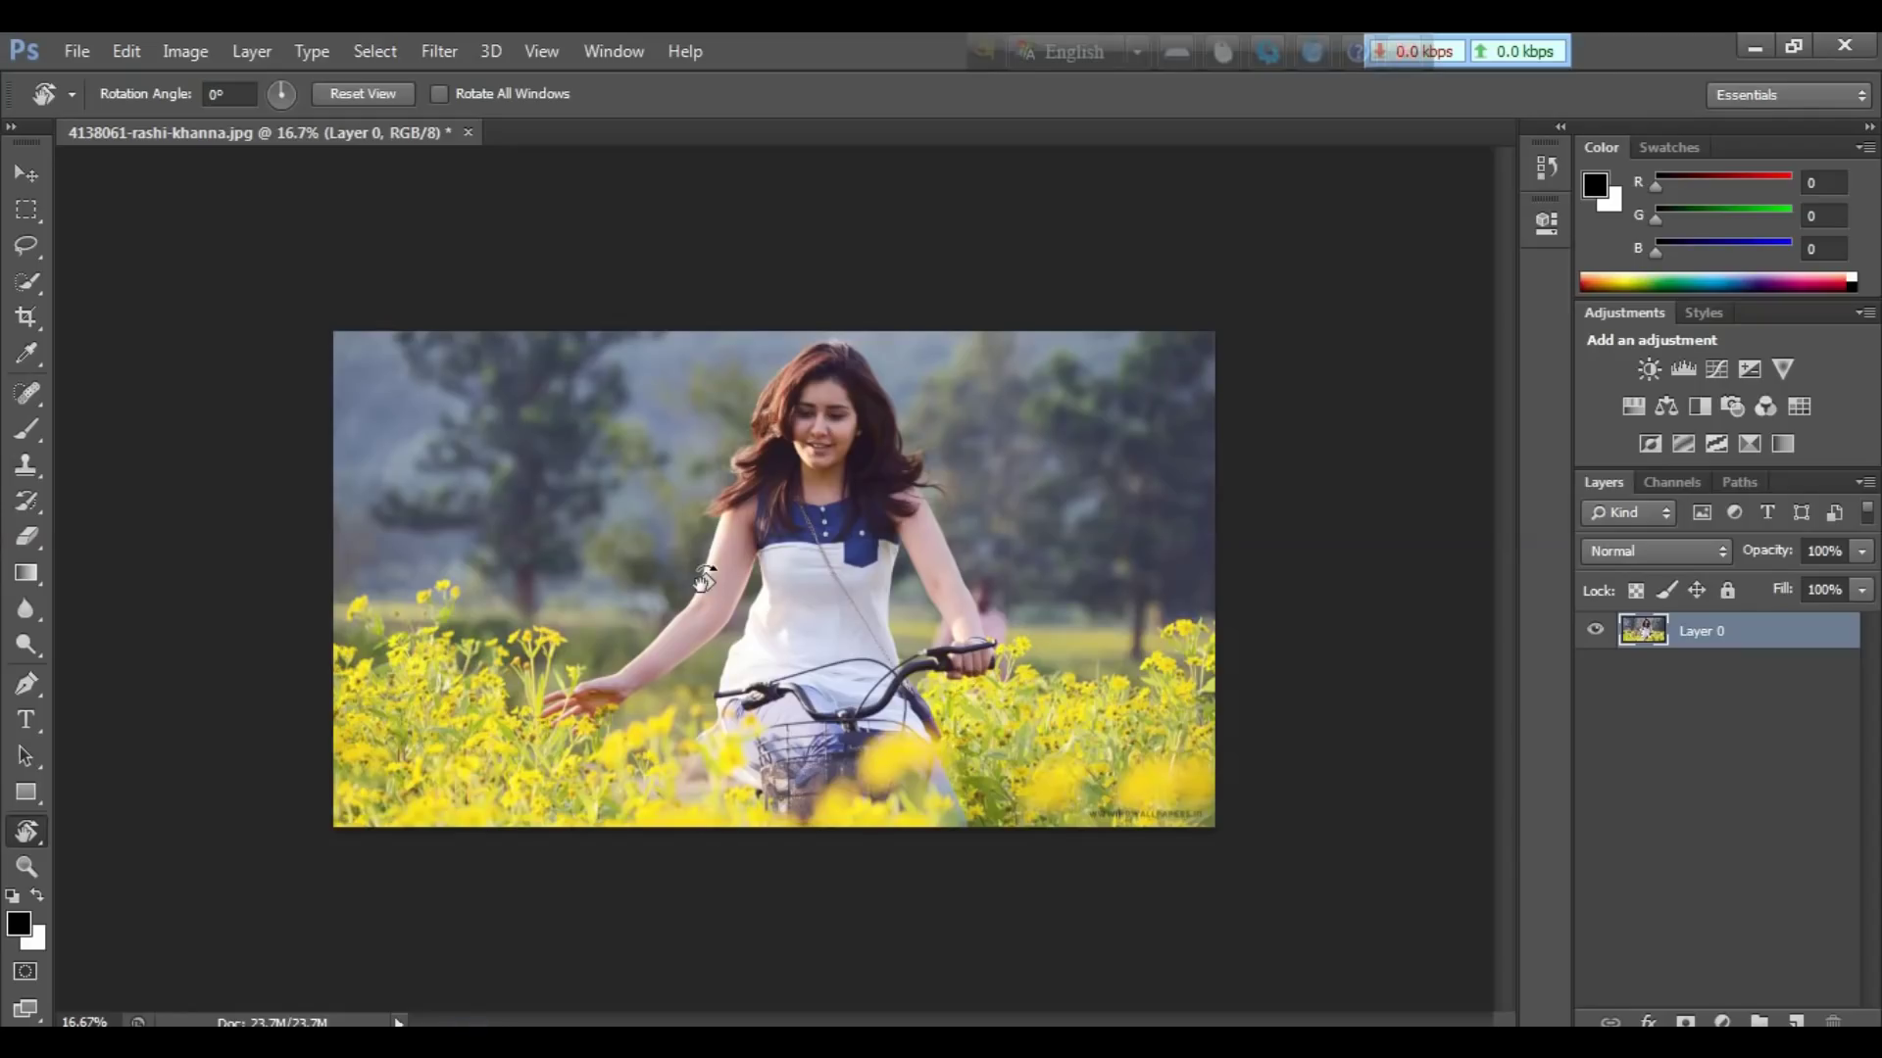
key(h)
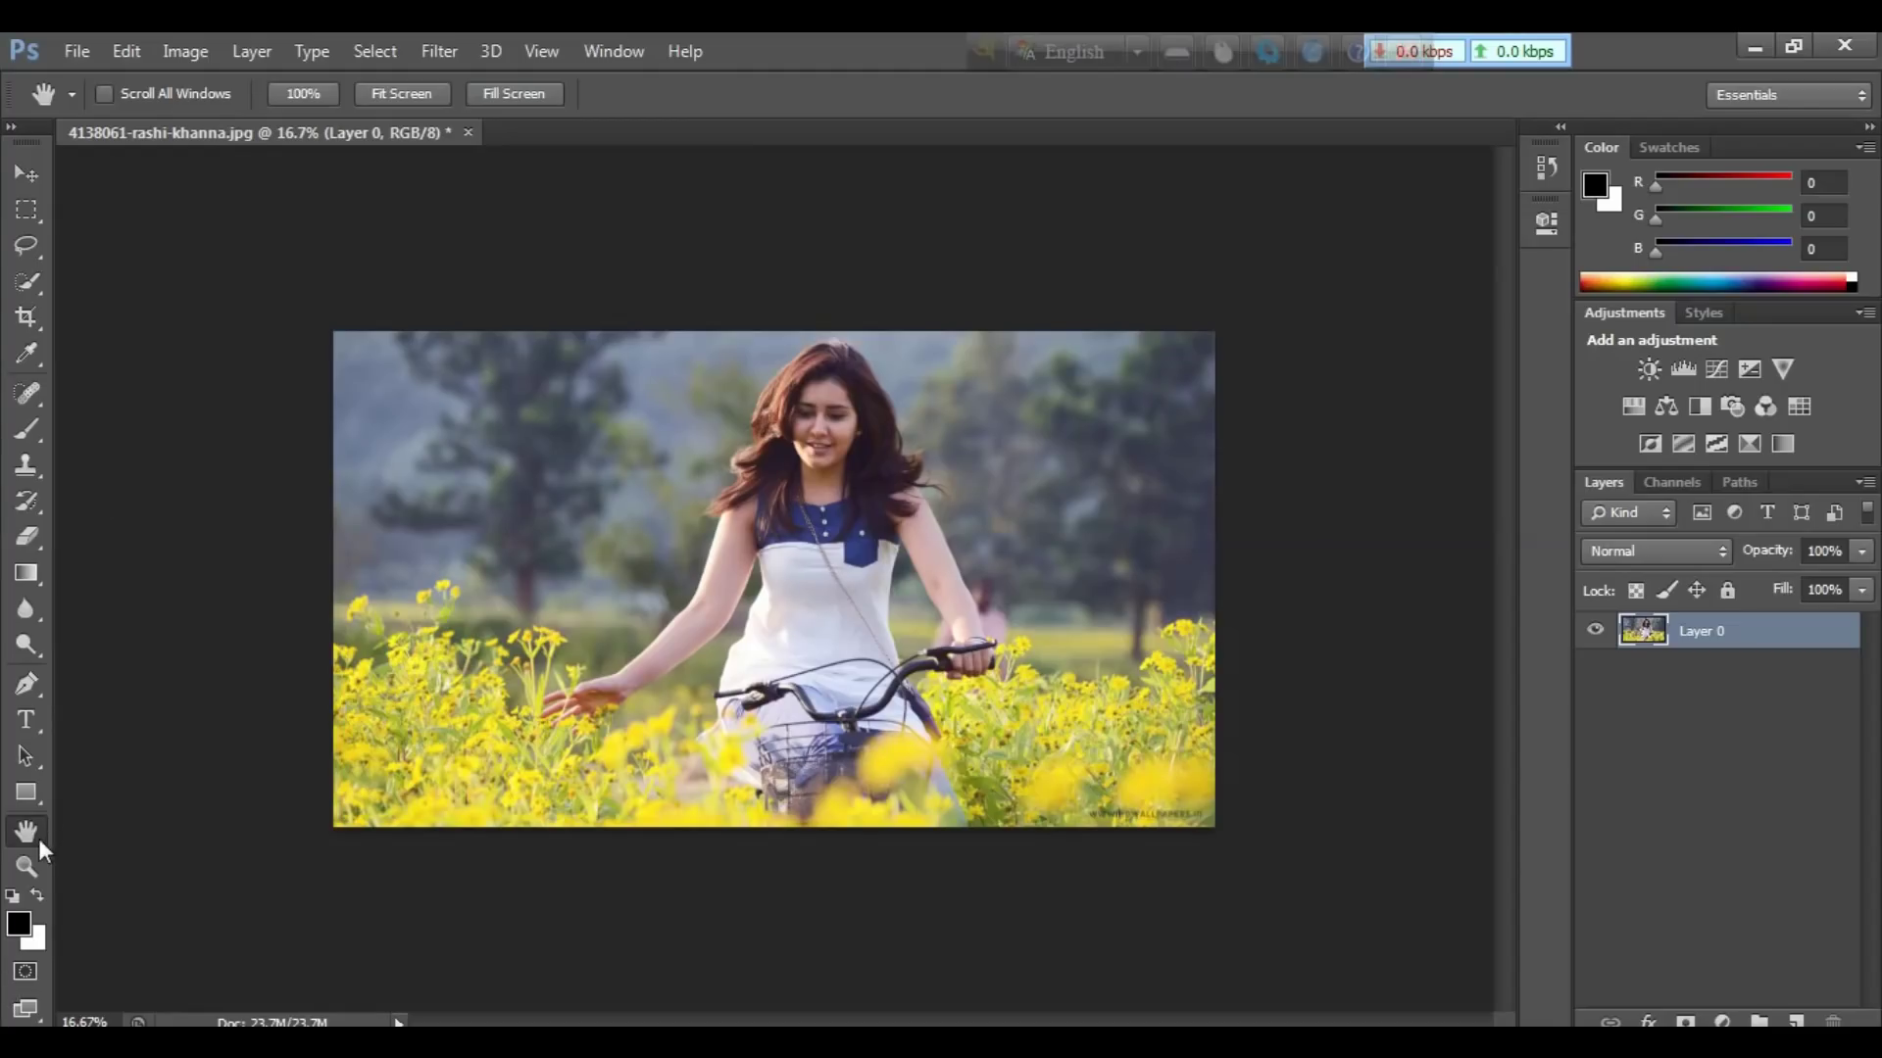
Tilt the canvas view with the Rotate View Tool, then reset it to 0°
right_click(37, 839)
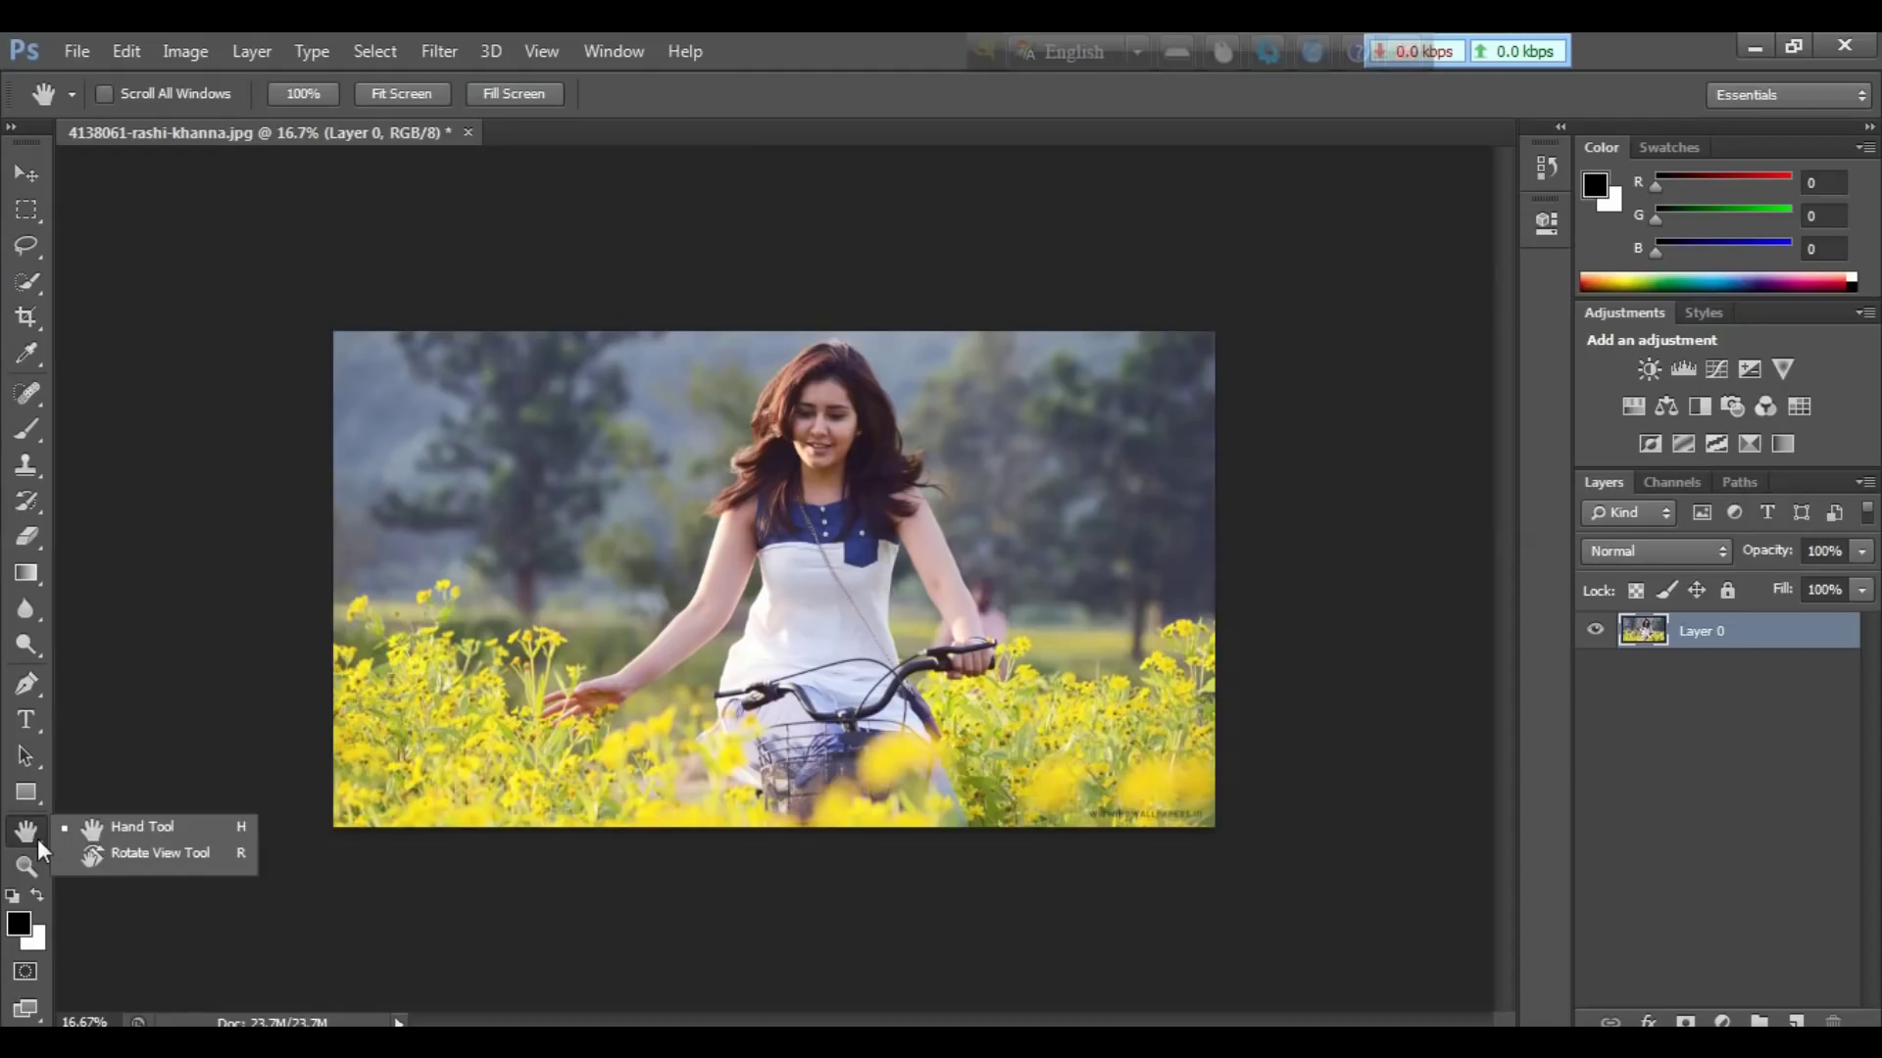
click(160, 861)
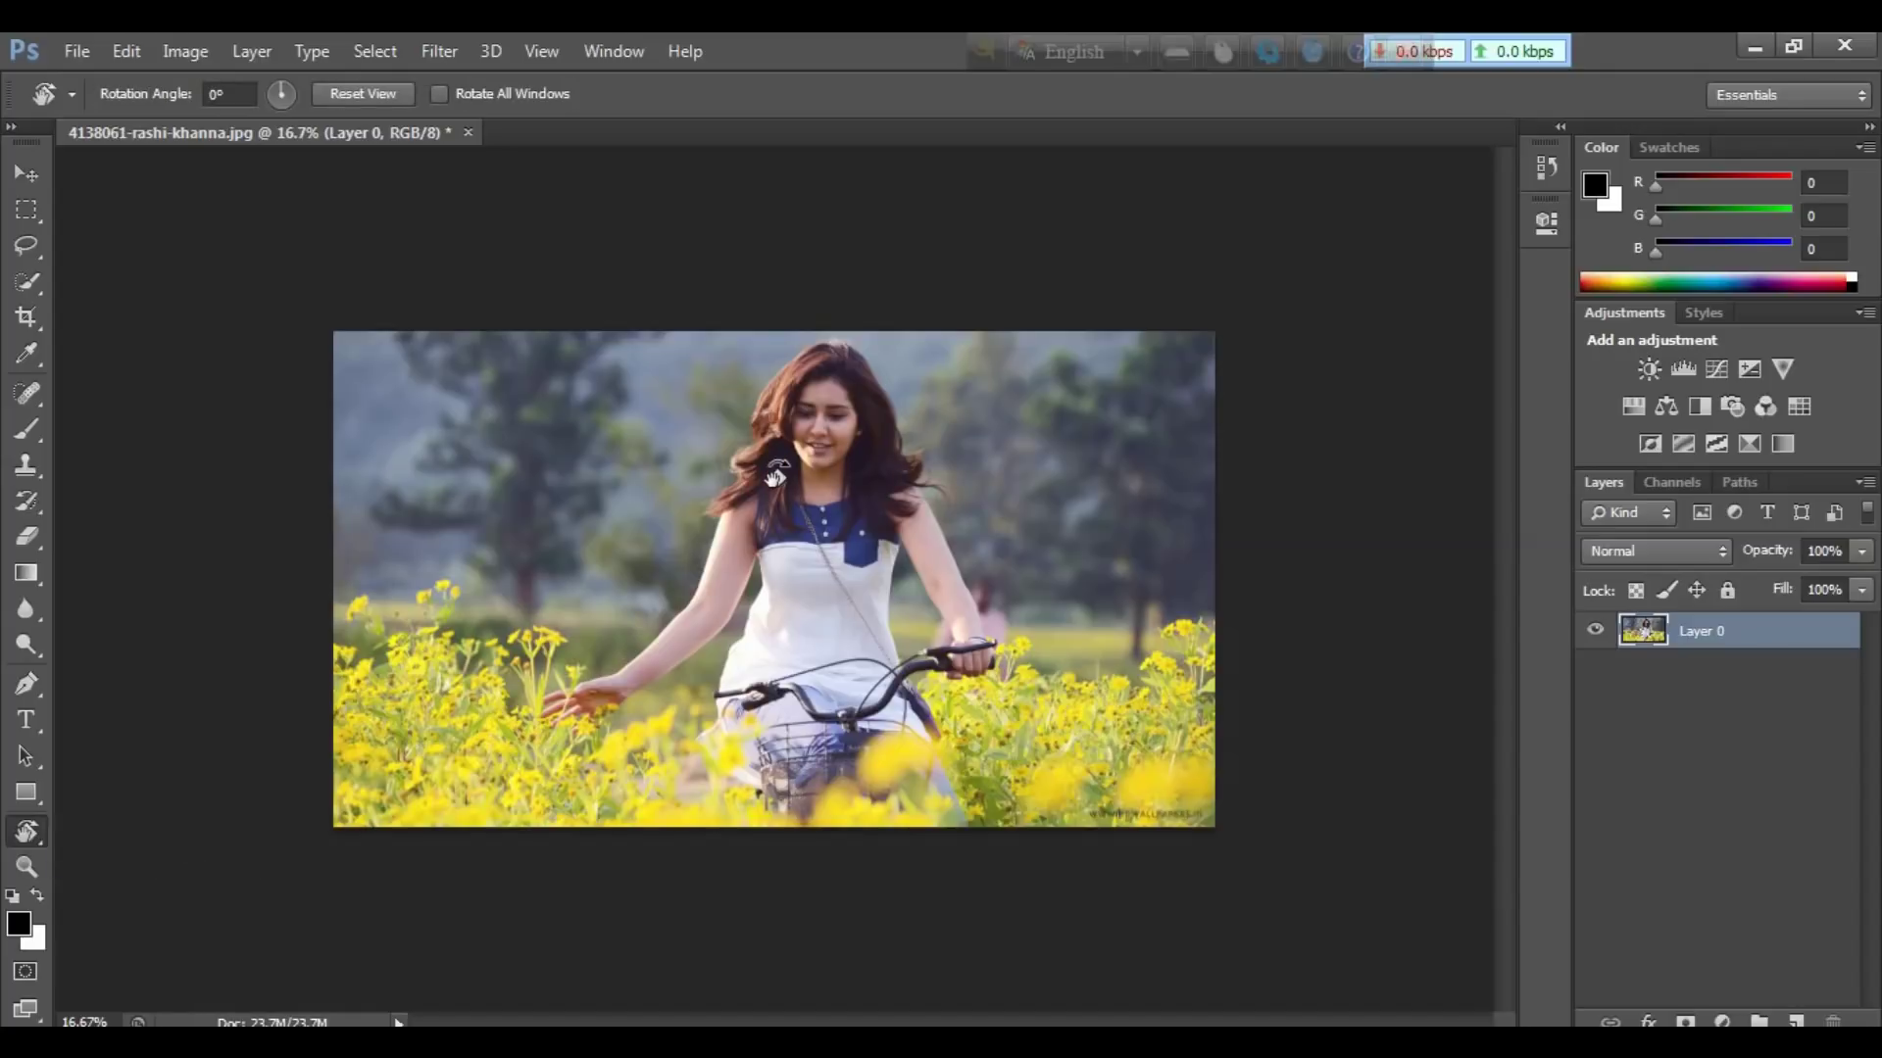
drag(776, 475, 831, 412)
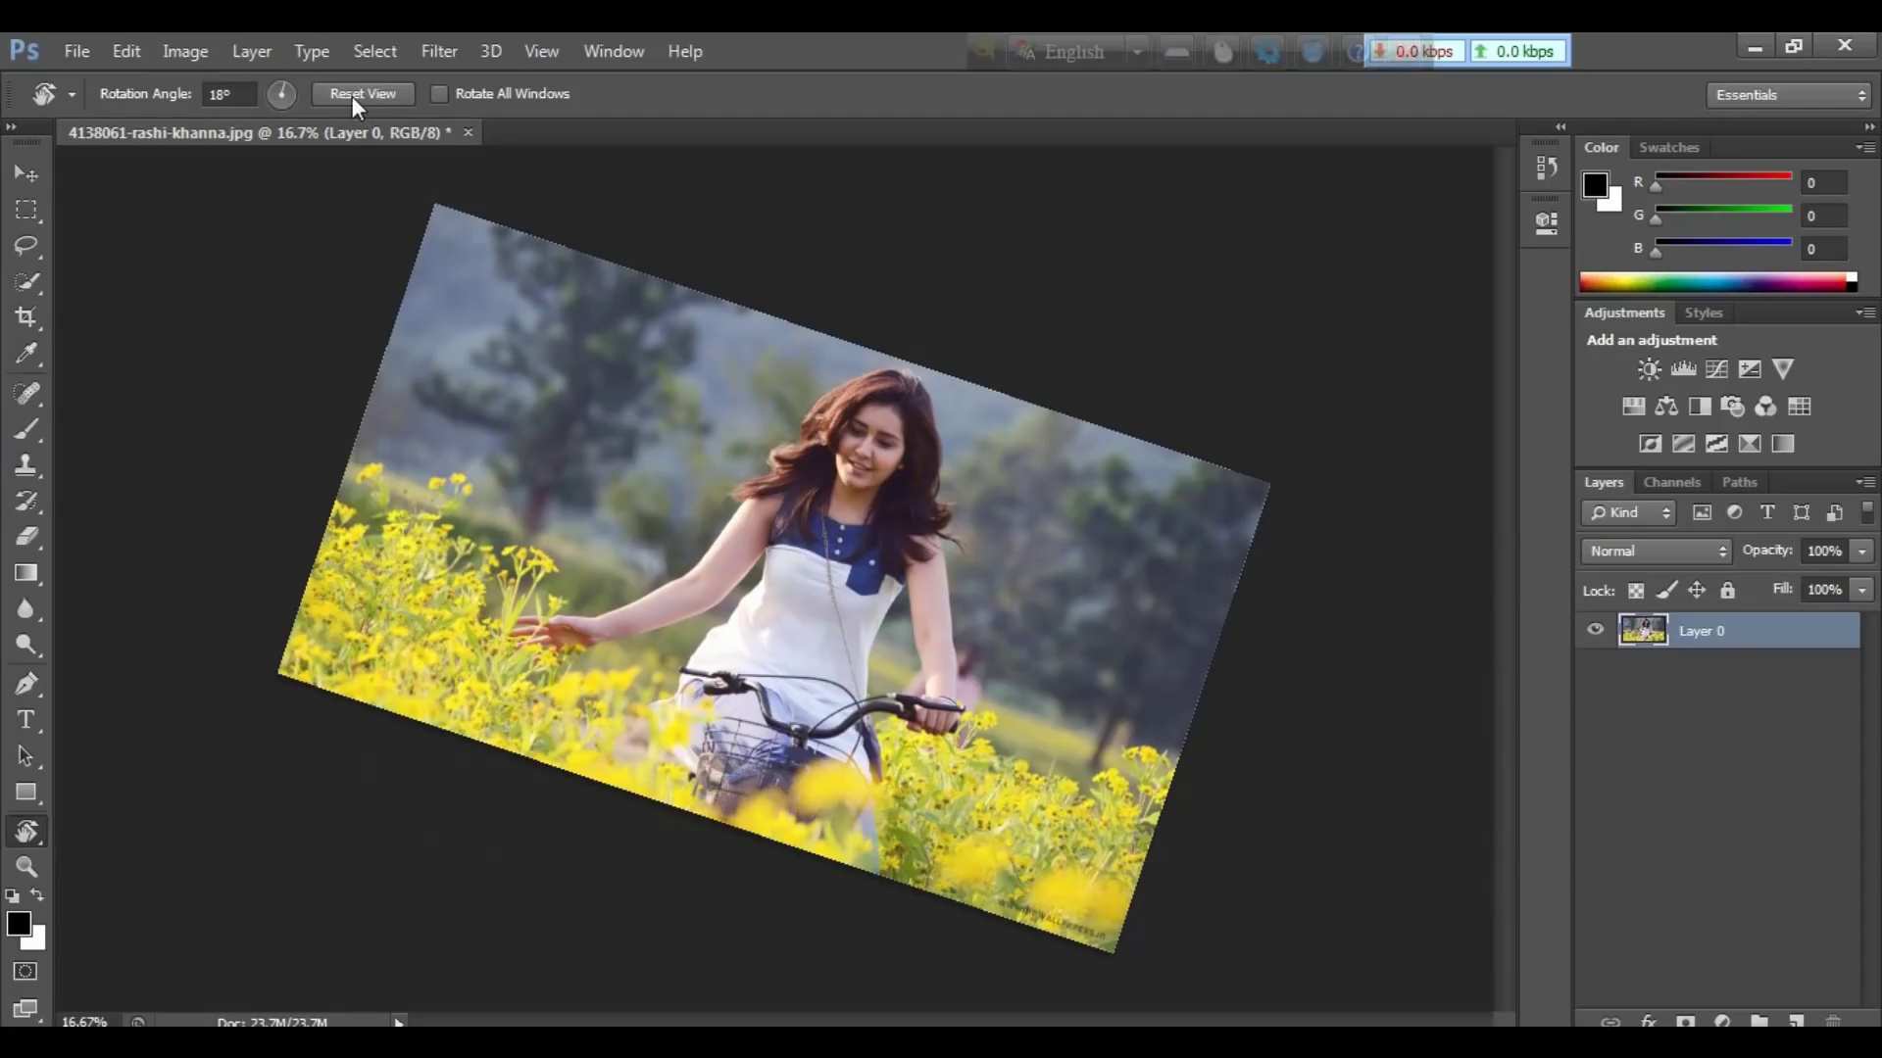
click(351, 94)
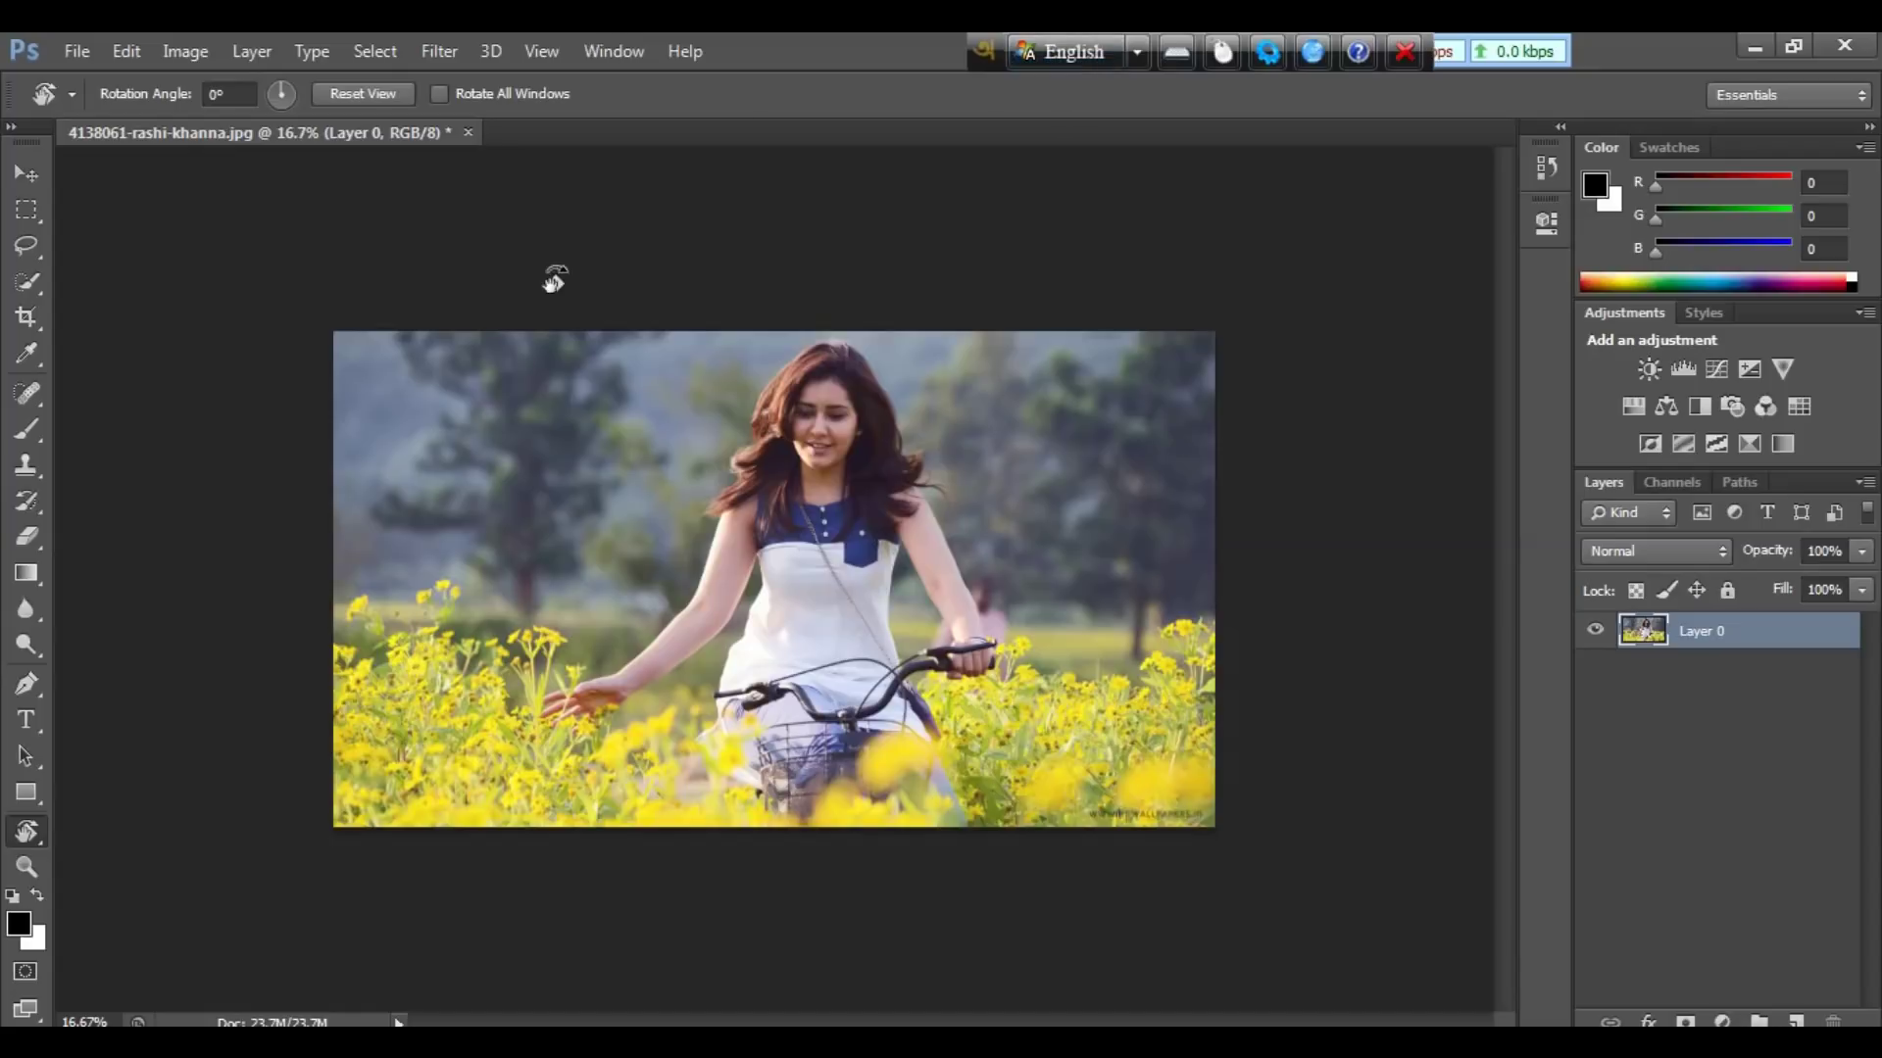
Tilt the view the other way to about -31°, reset it, and enter Free Transform on Layer 0
click(487, 409)
drag(487, 410, 546, 546)
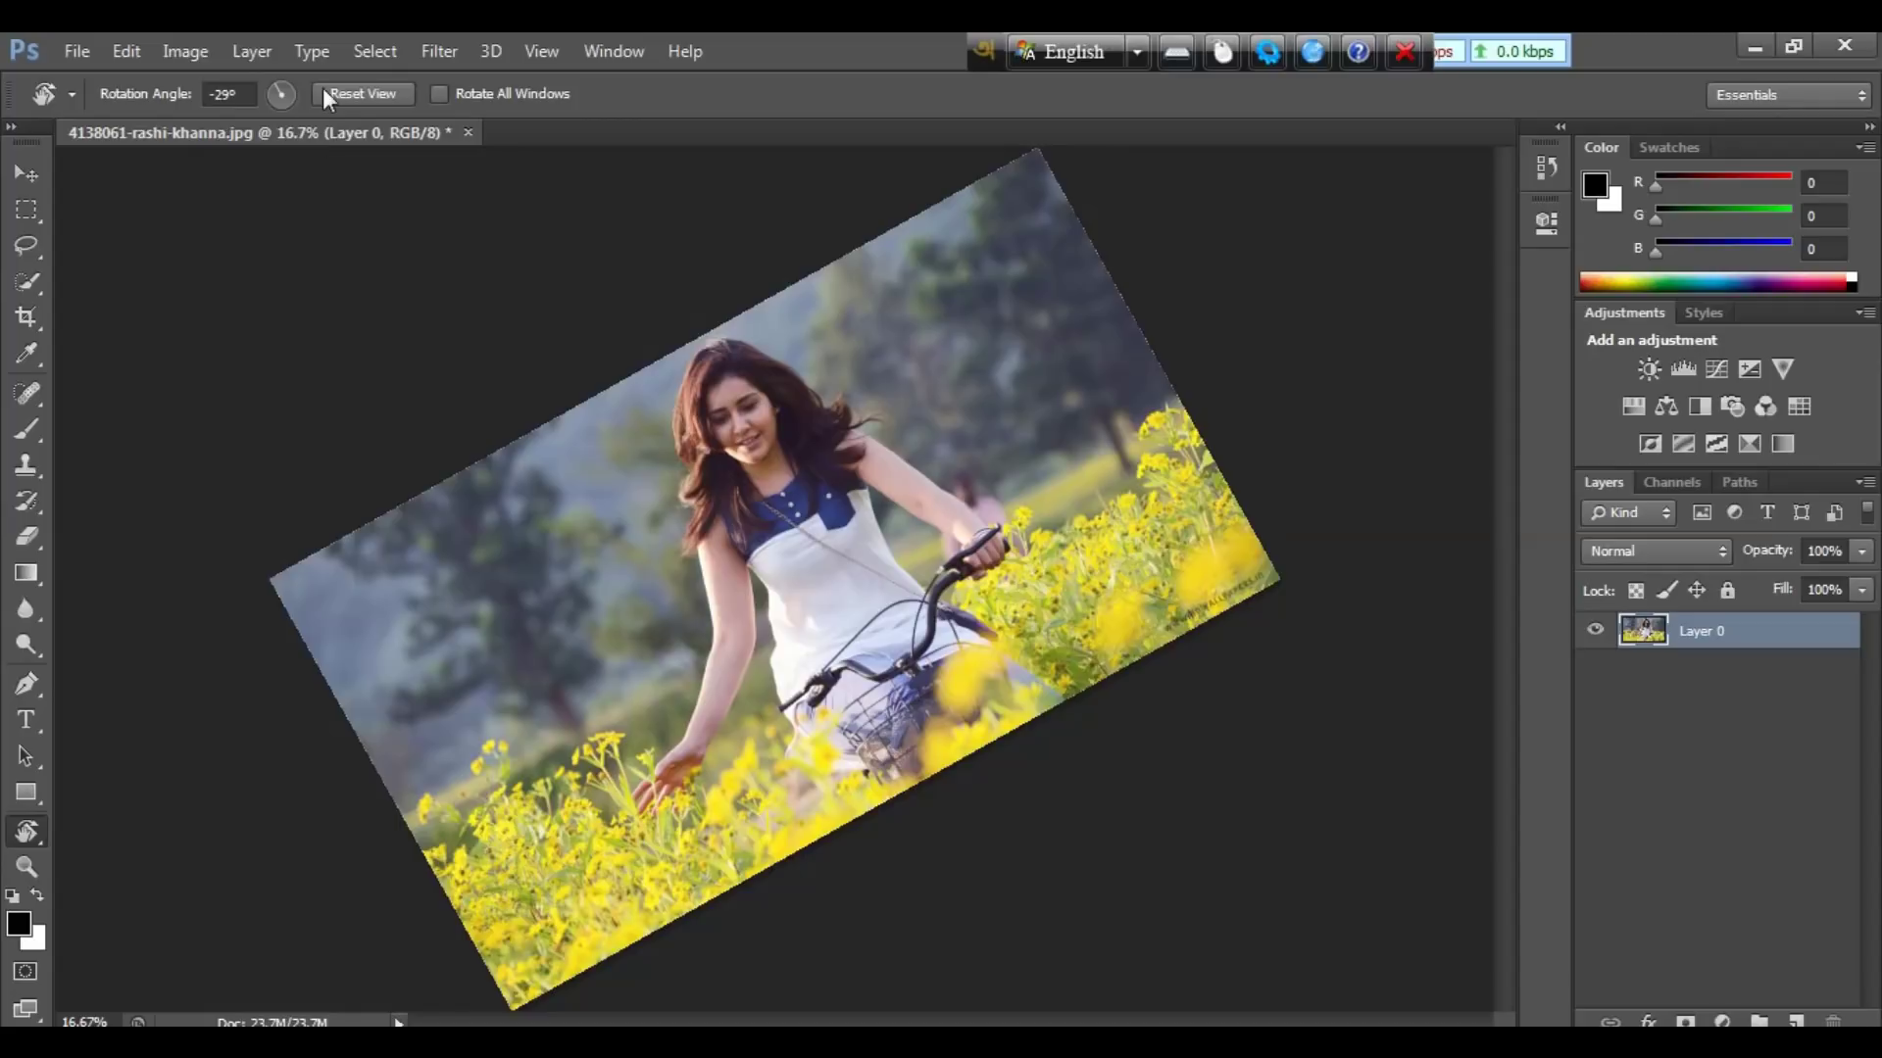
click(368, 91)
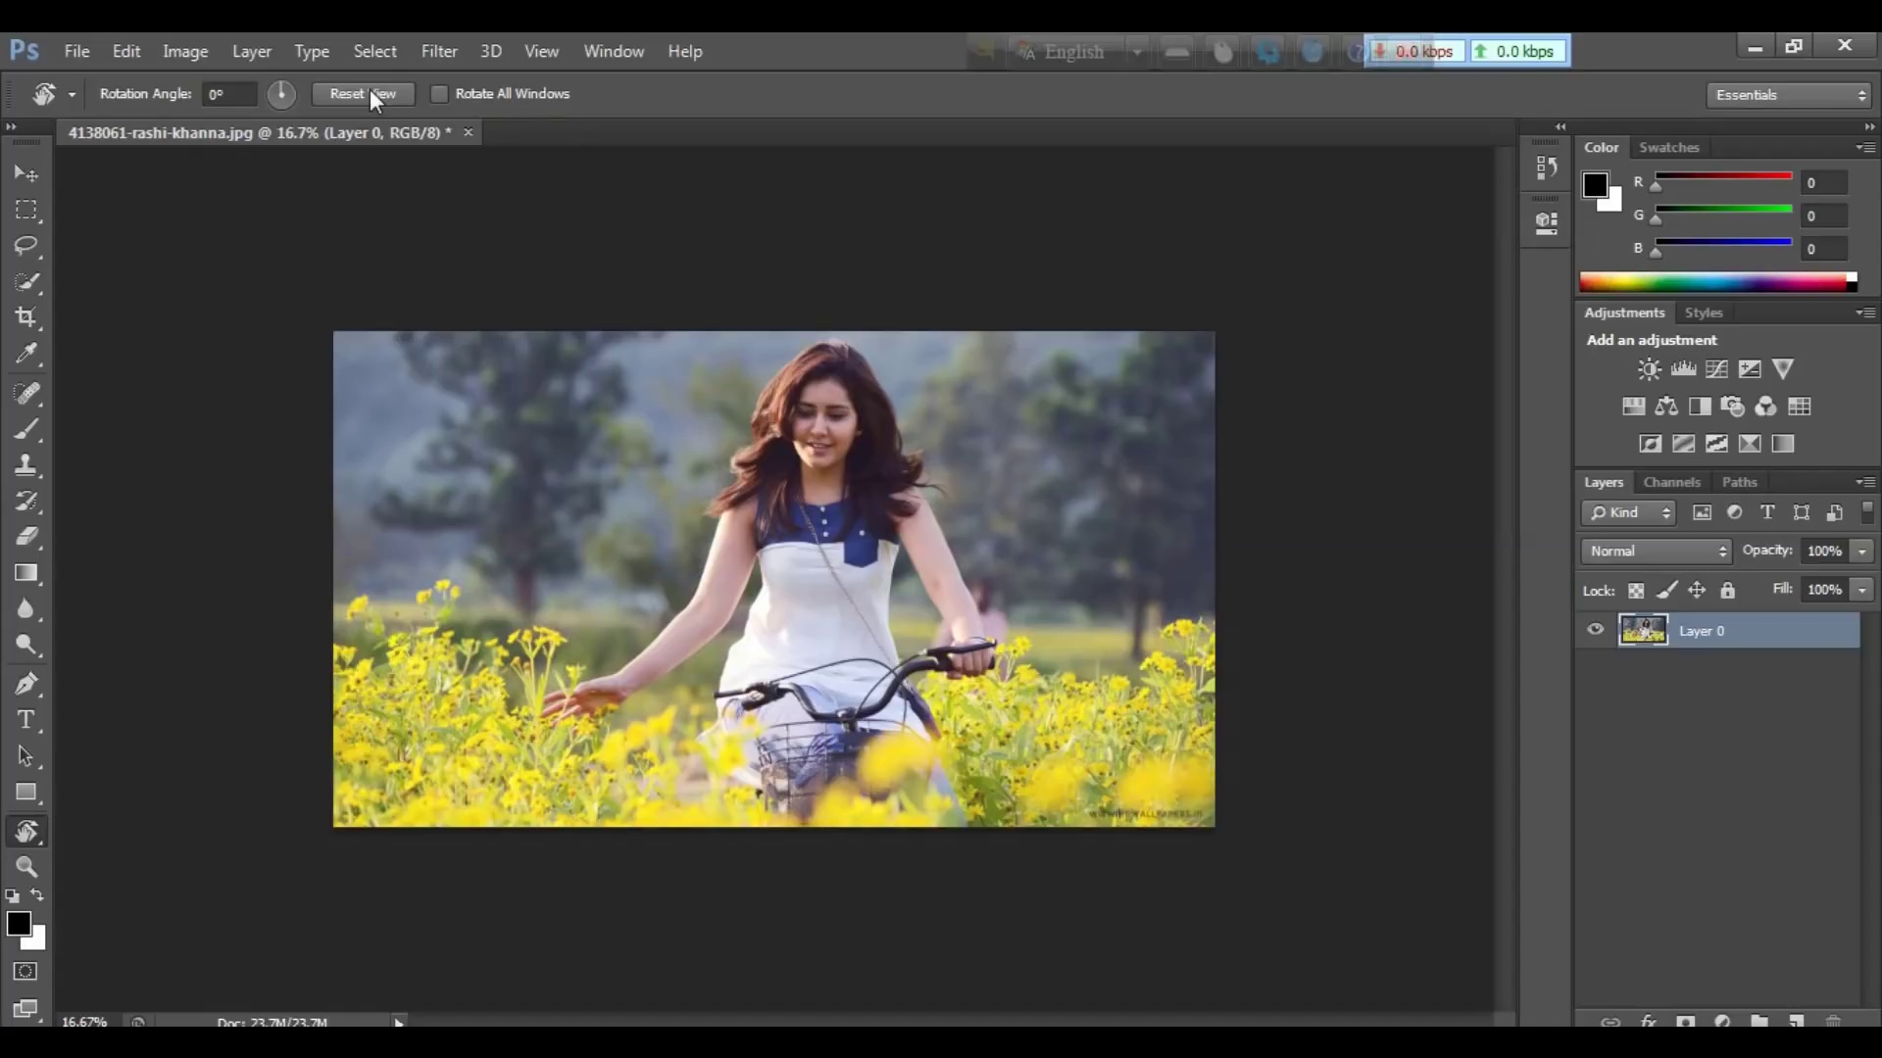
key(ctrl+t)
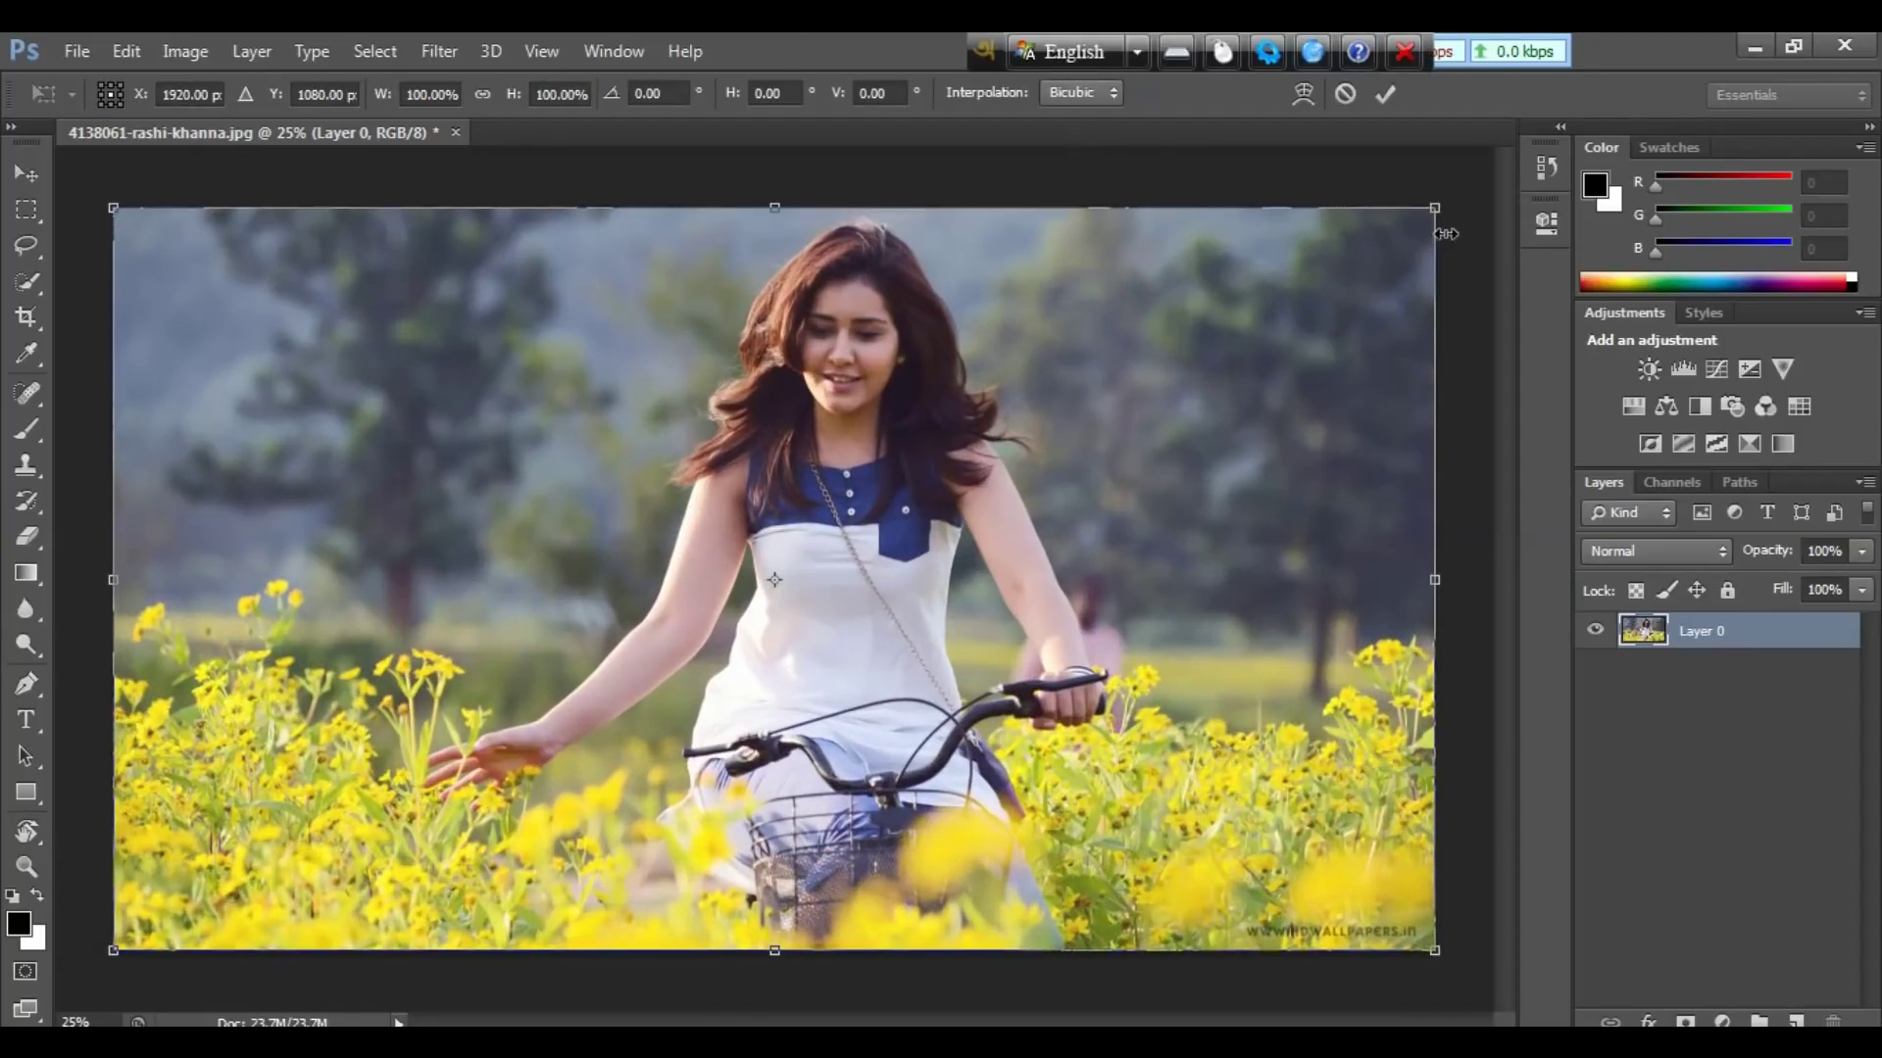
Rotate Layer 0 to about 7.7° and preview it zoomed in full-screen
key(ctrl+minus)
mouse_move(1446, 188)
mouse_down()
mouse_move(1279, 215)
mouse_move(1353, 596)
mouse_up()
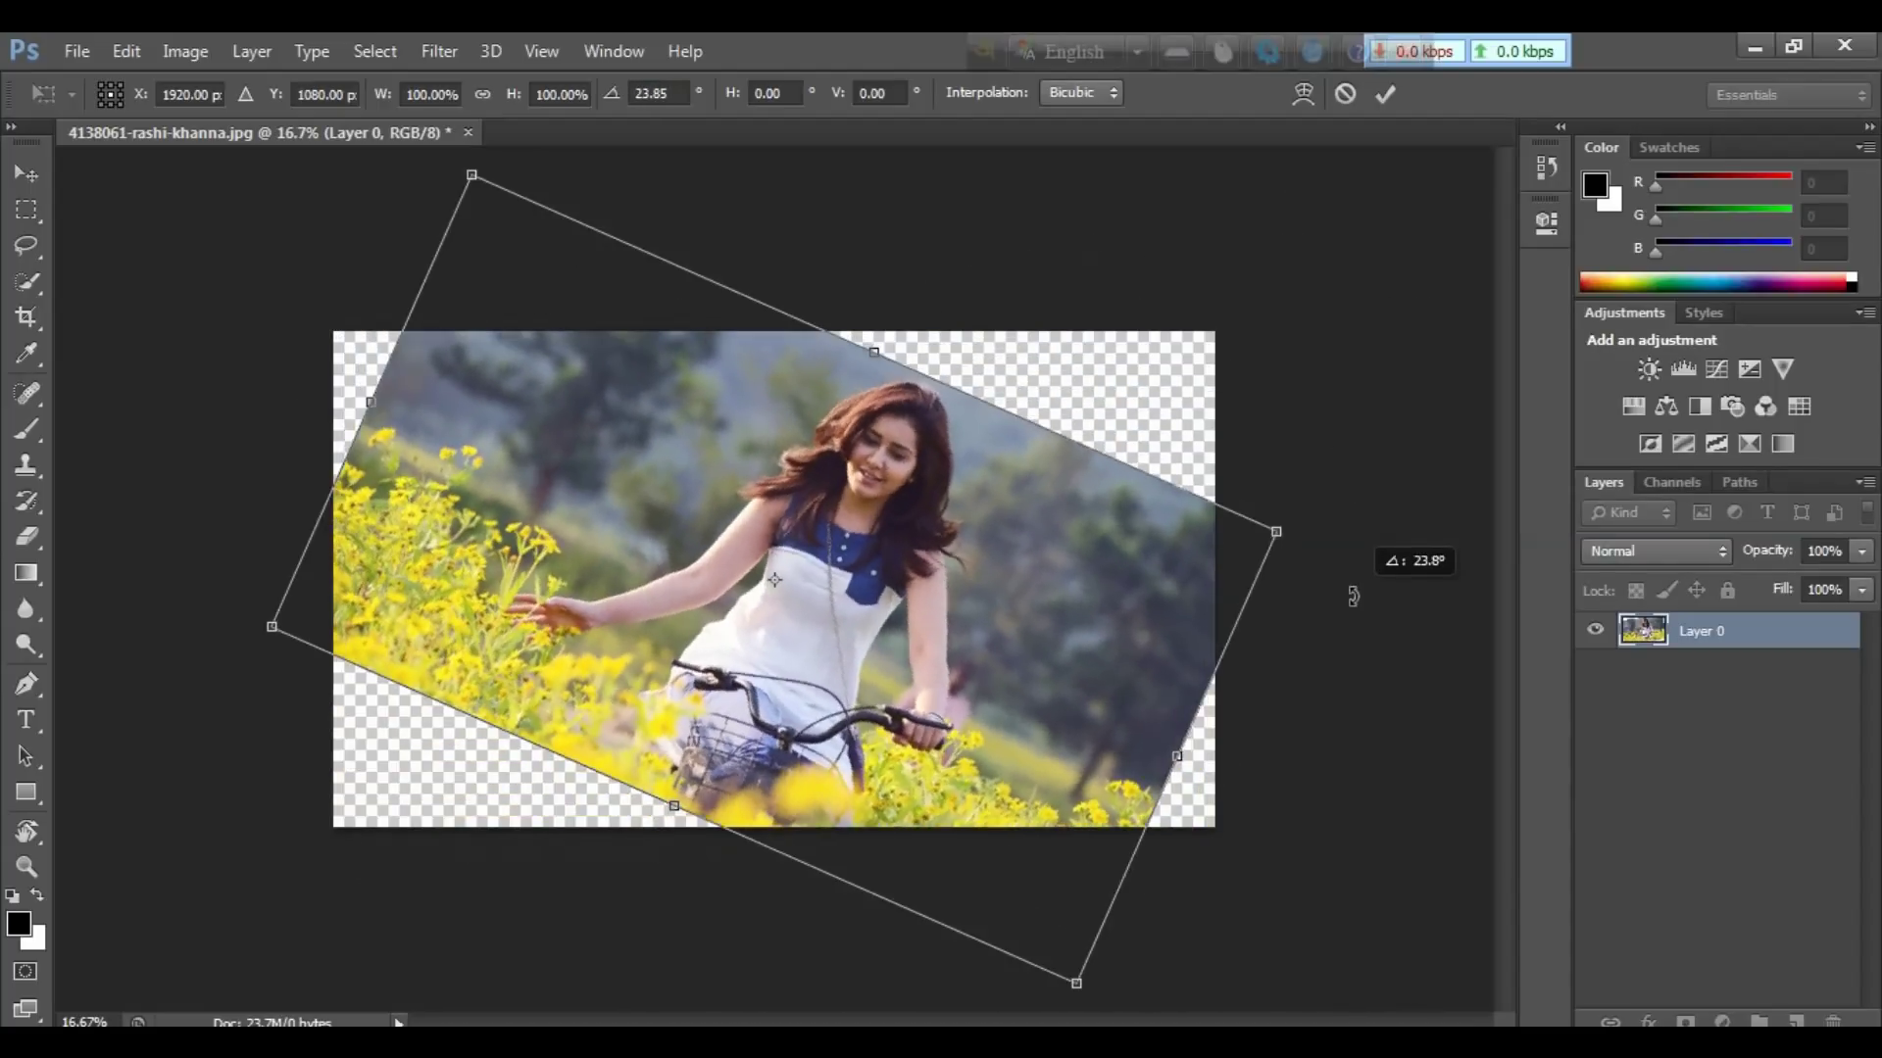
drag(1353, 595, 1318, 433)
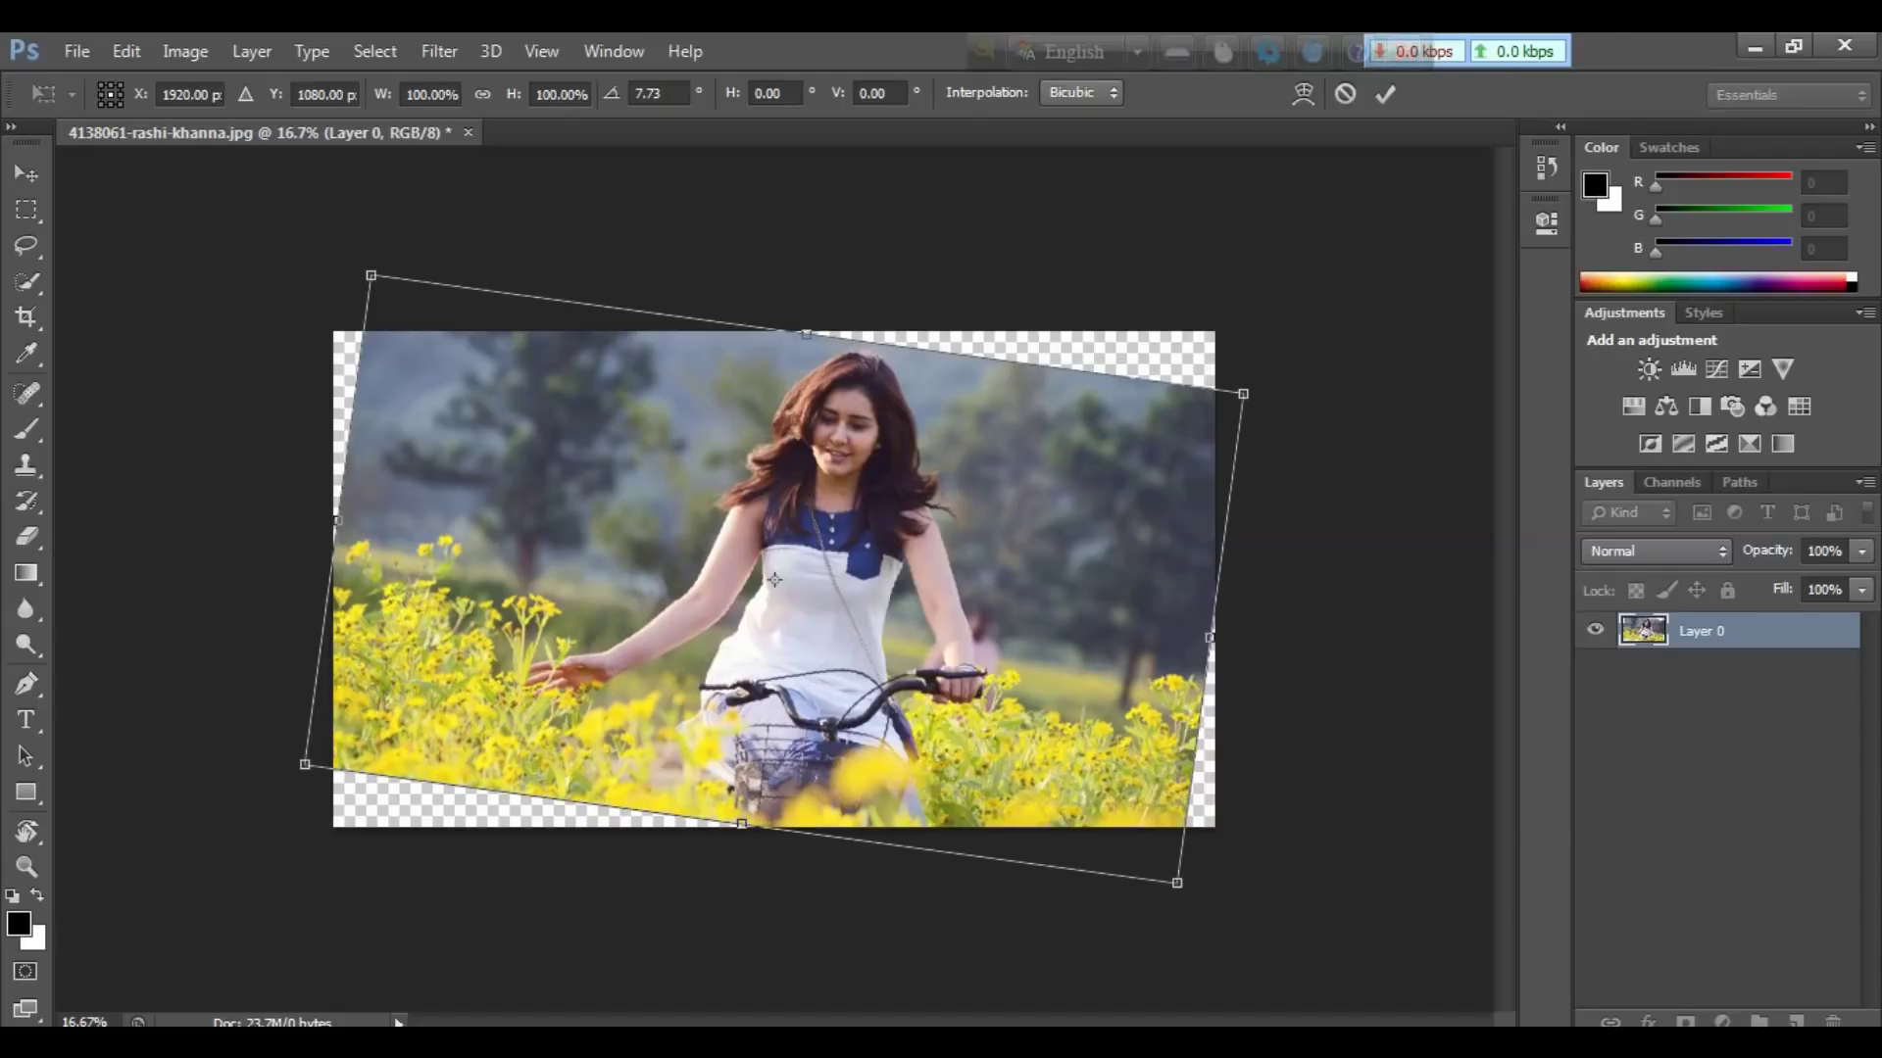
key(f)
key(f)
key(ctrl+plus)
key(ctrl+plus)
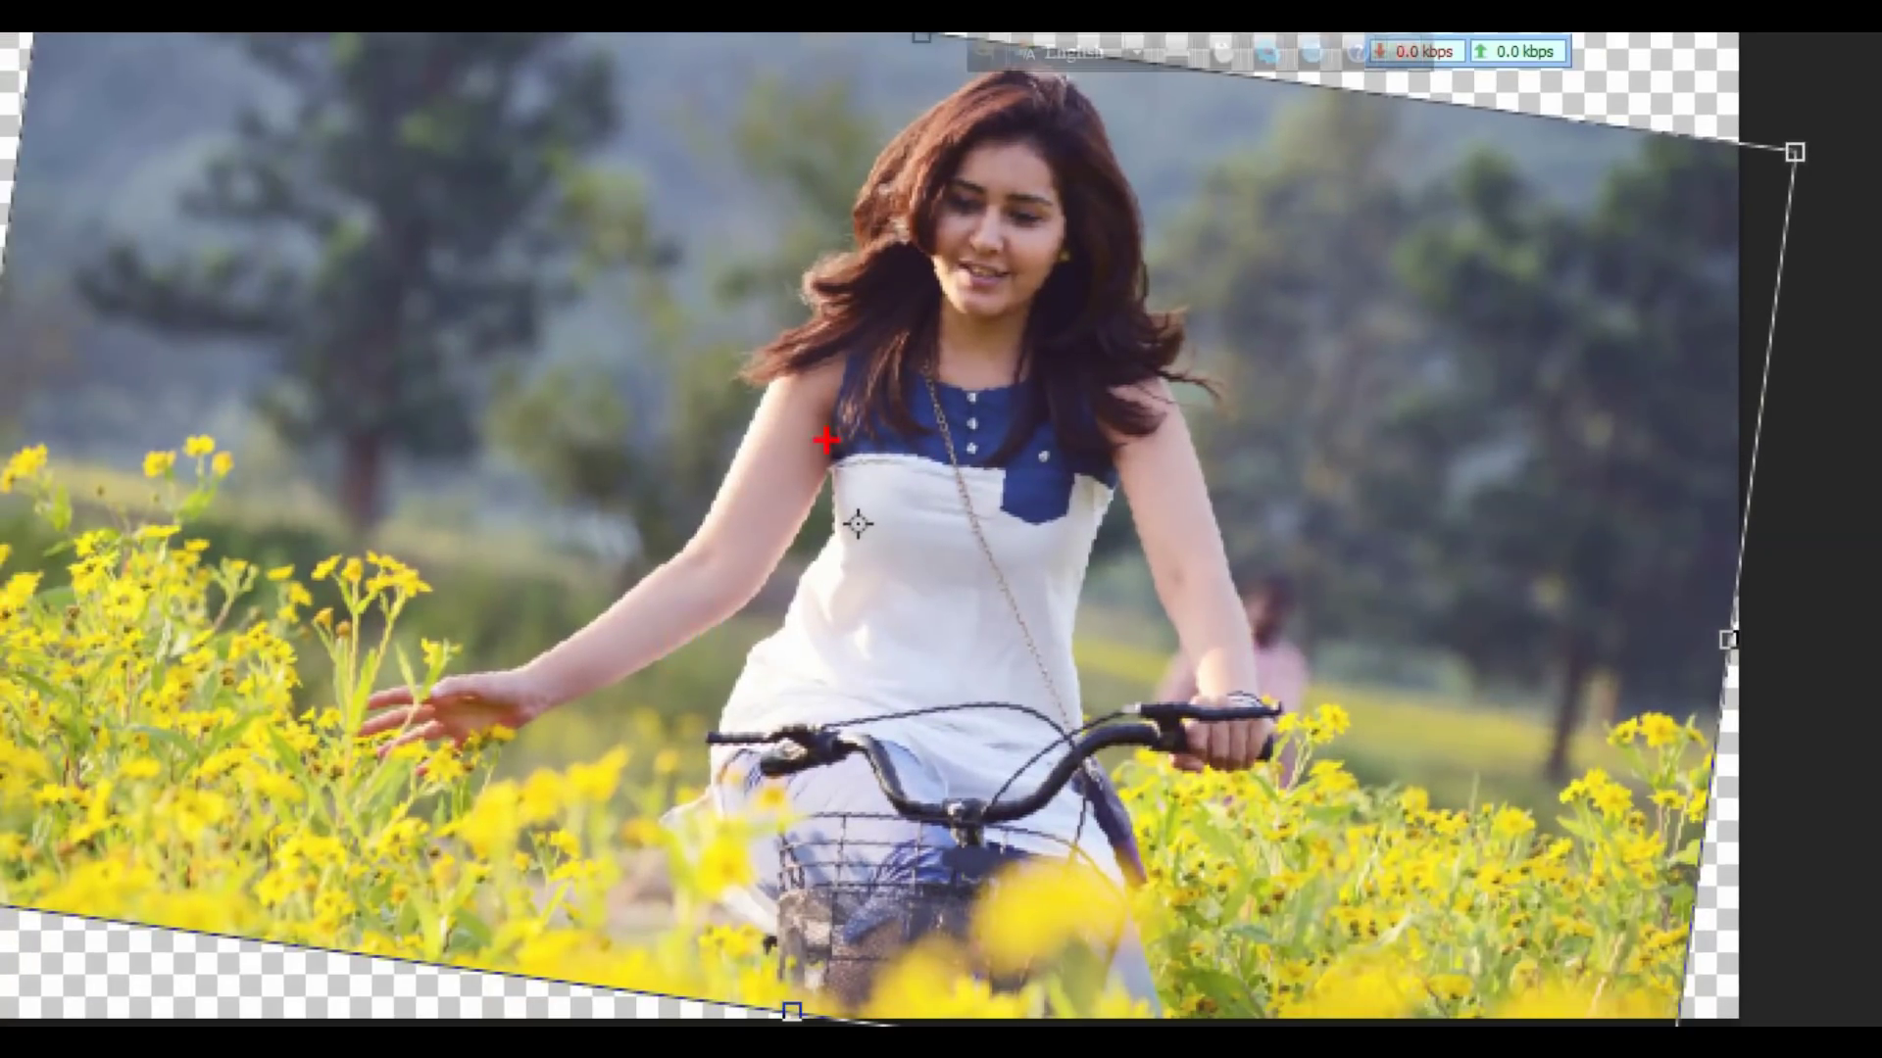
click(854, 524)
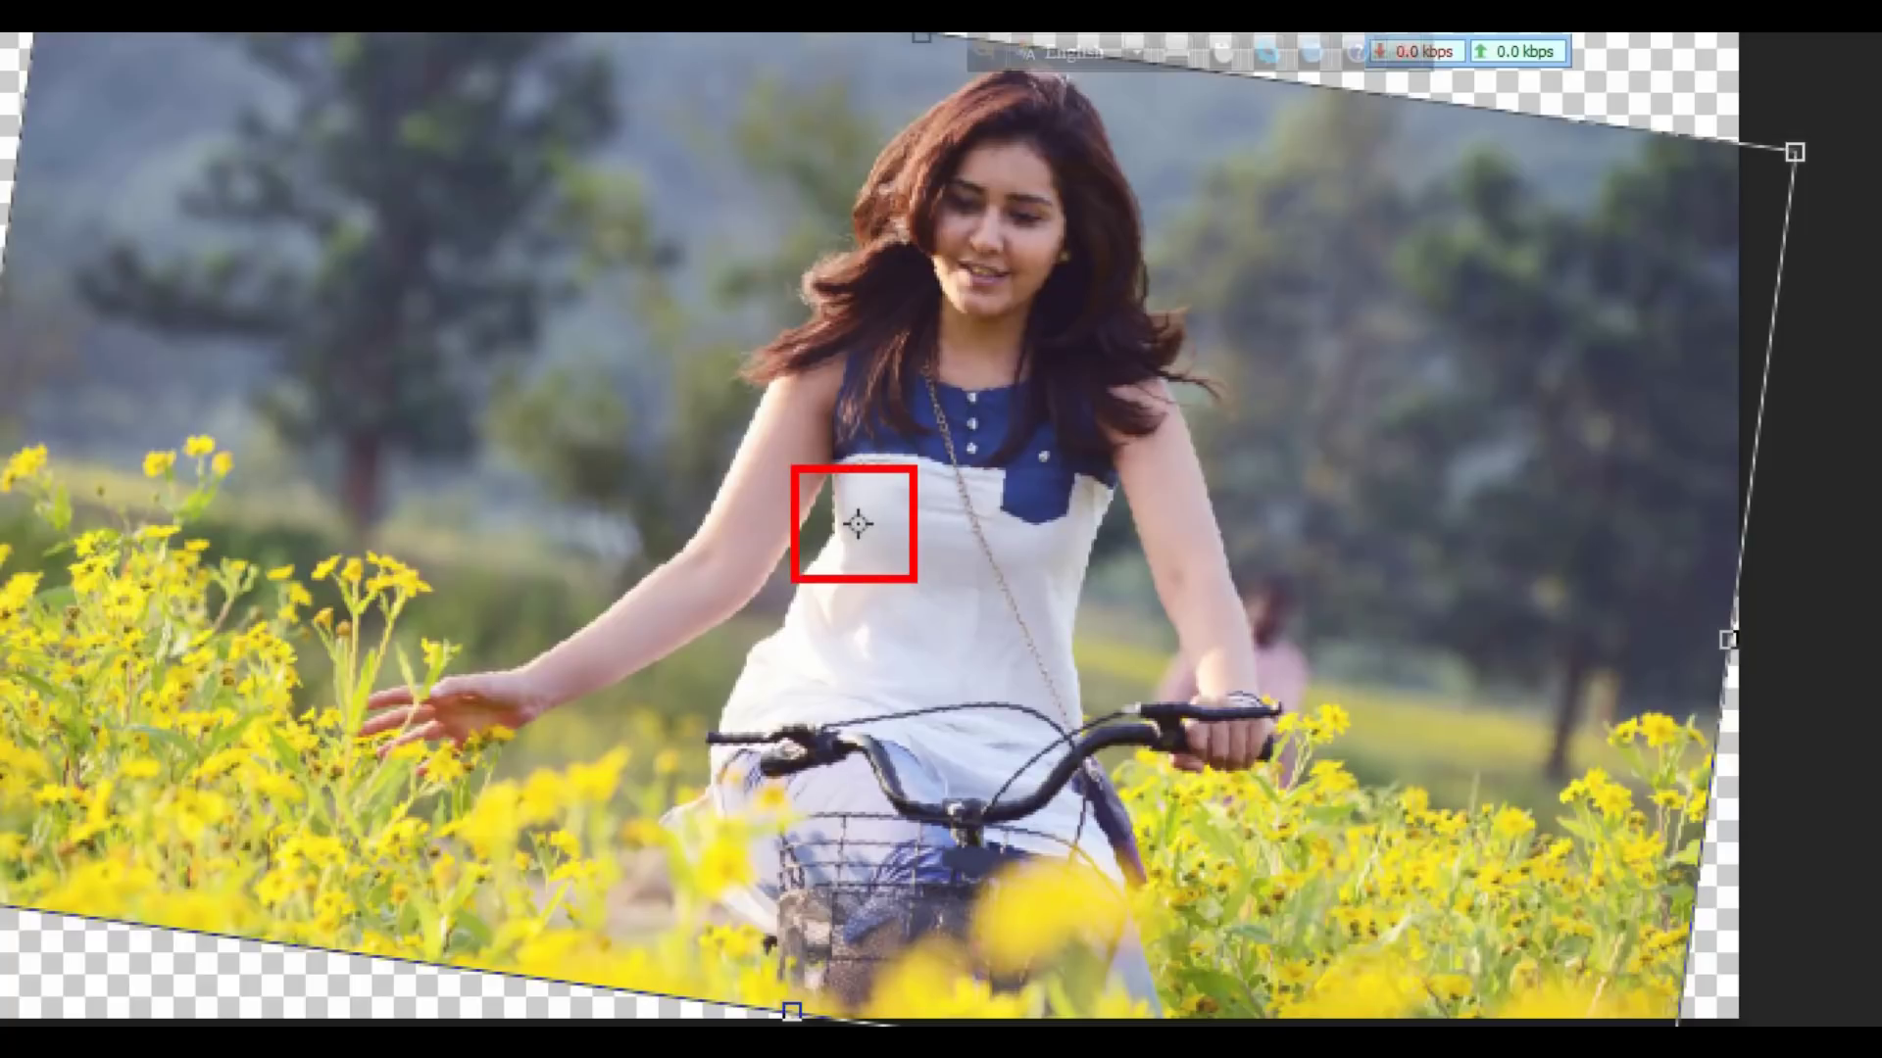
Return to the normal view and settle the layer rotation at about 6.4°
key(f)
key(ctrl+minus)
key(ctrl+minus)
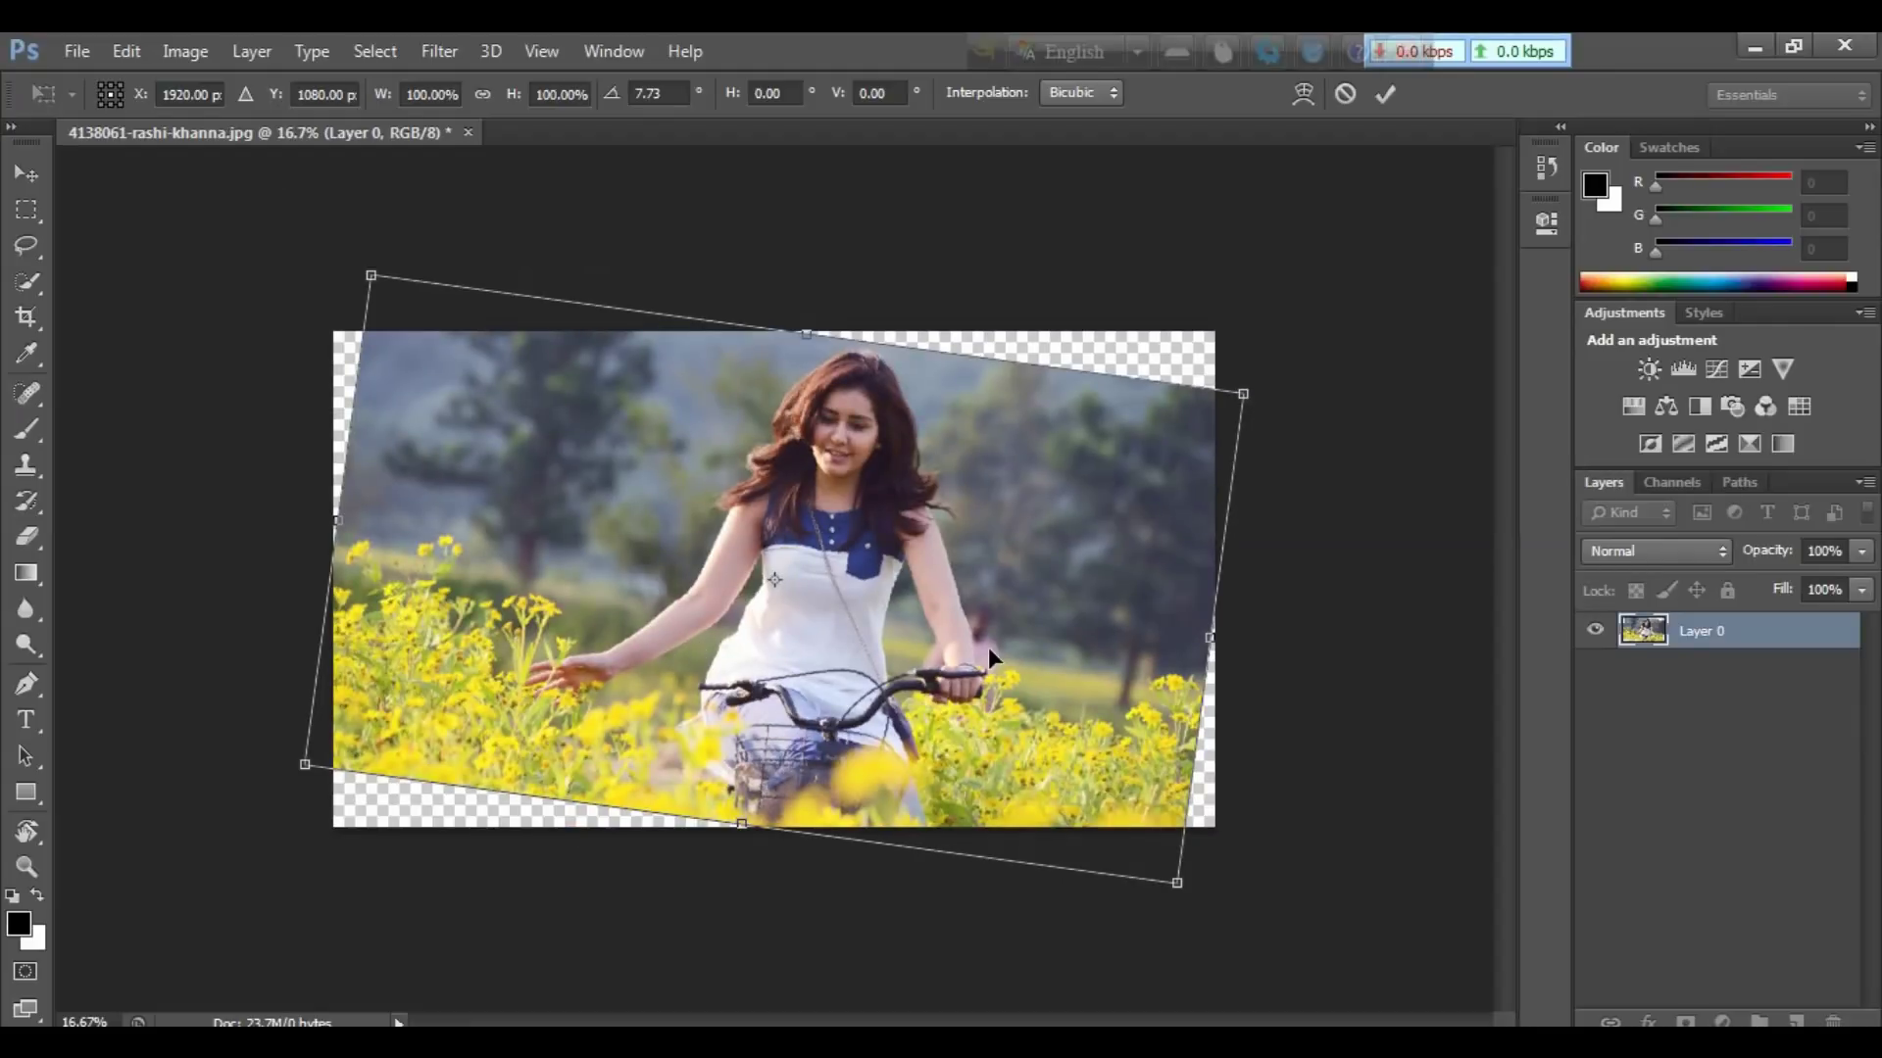
drag(1294, 365, 1292, 401)
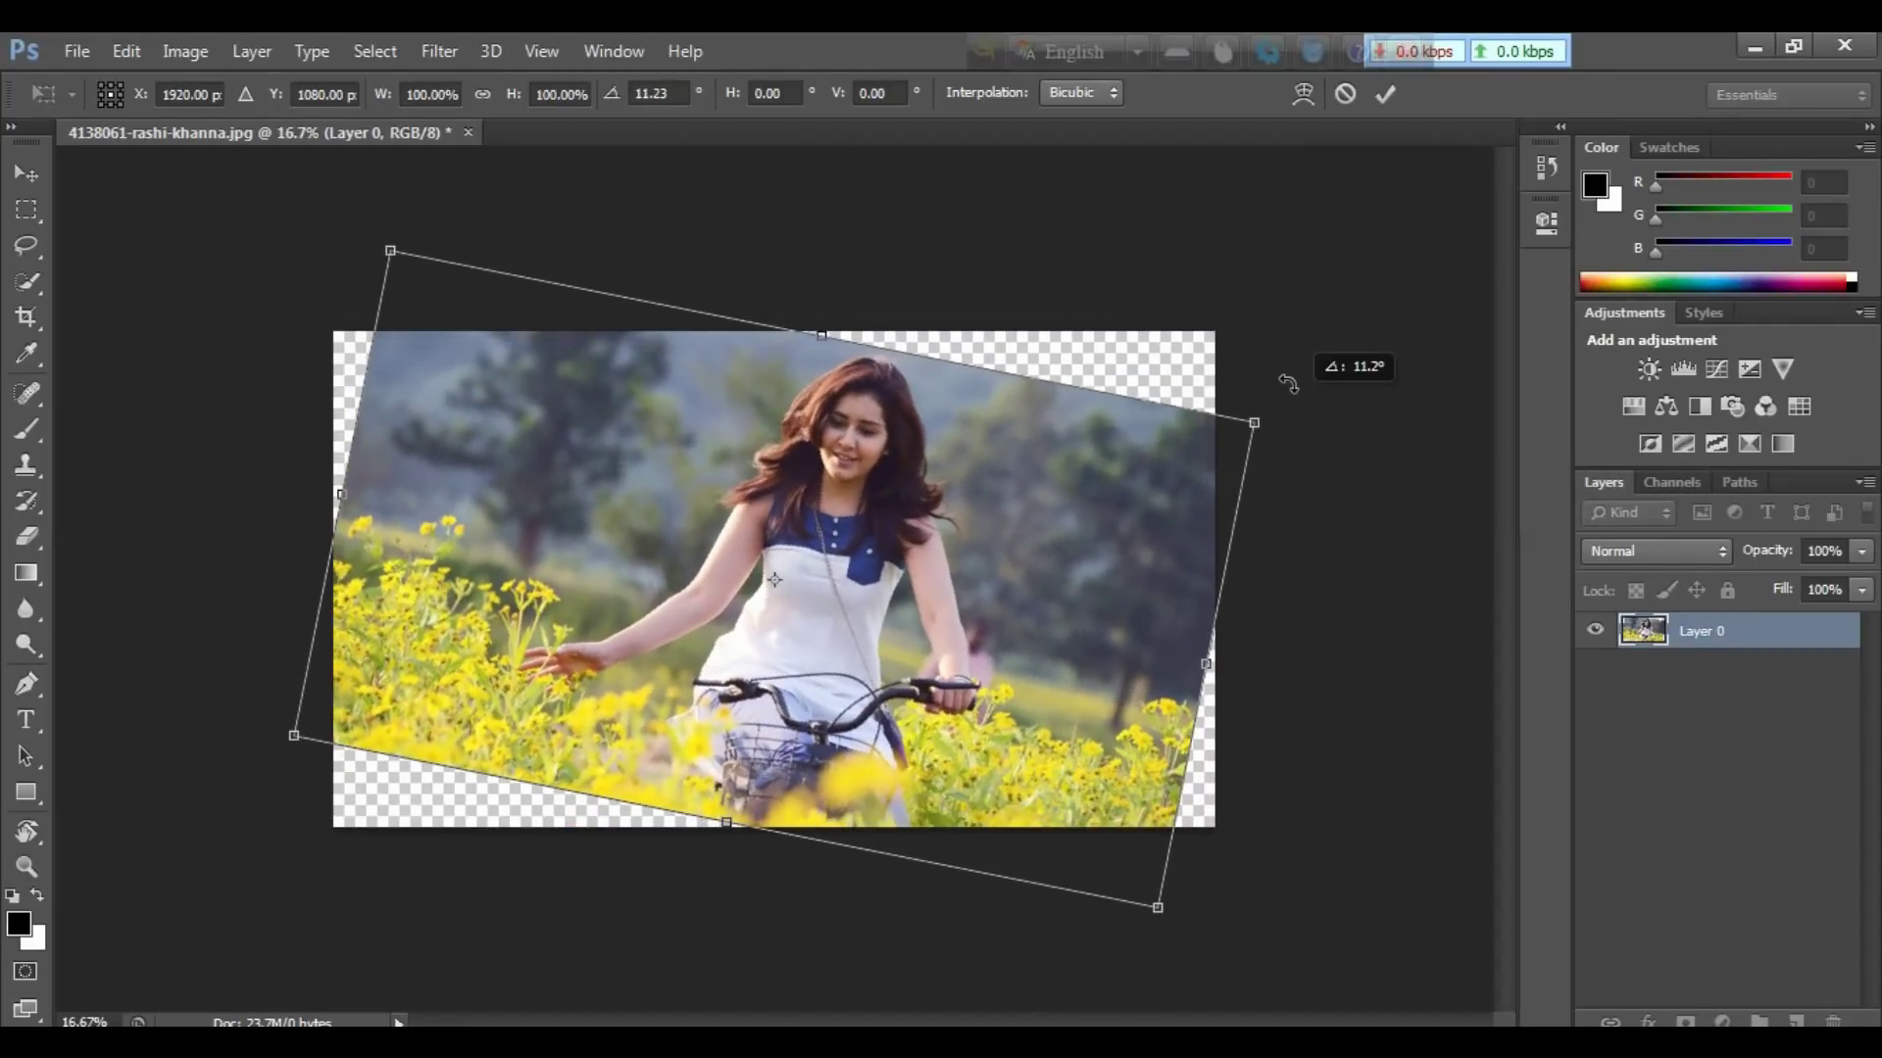
drag(1292, 401, 1282, 355)
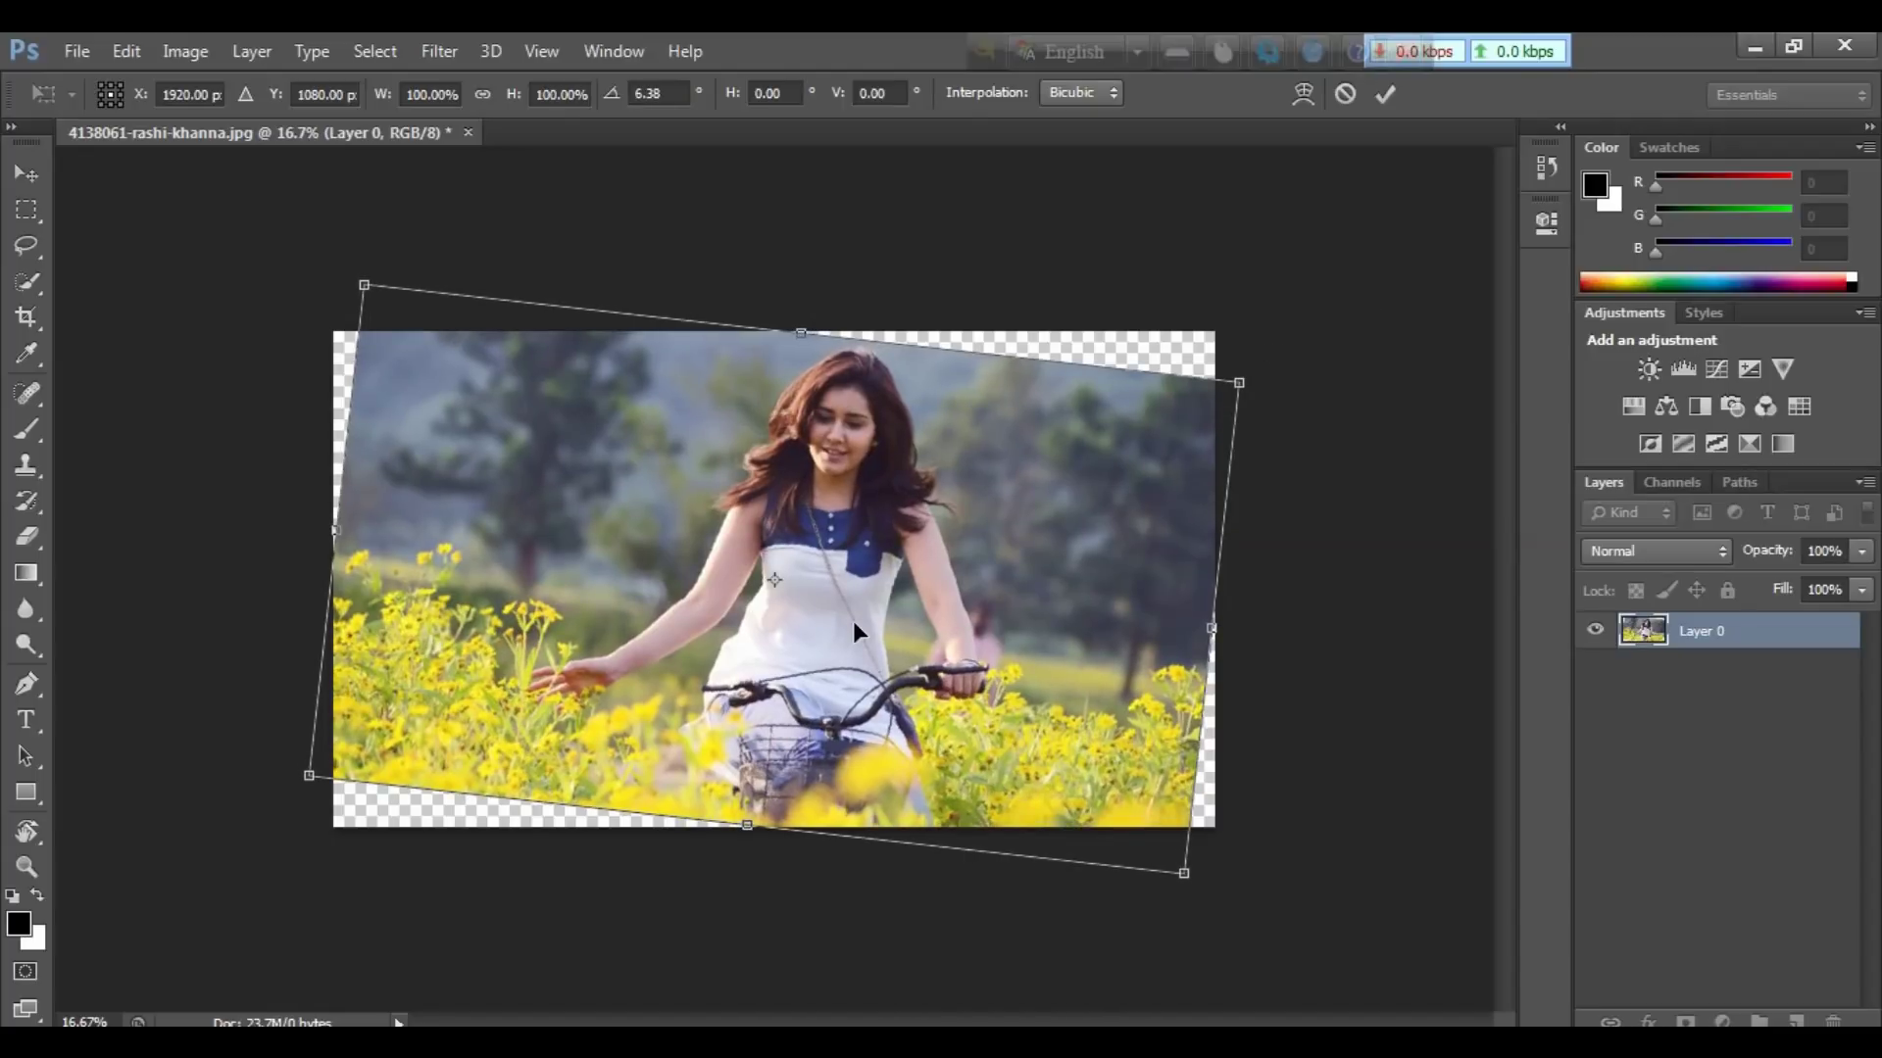
Rotate the layer around a top-left pivot, then recentre the pivot and tilt to about -4°
drag(775, 572, 386, 308)
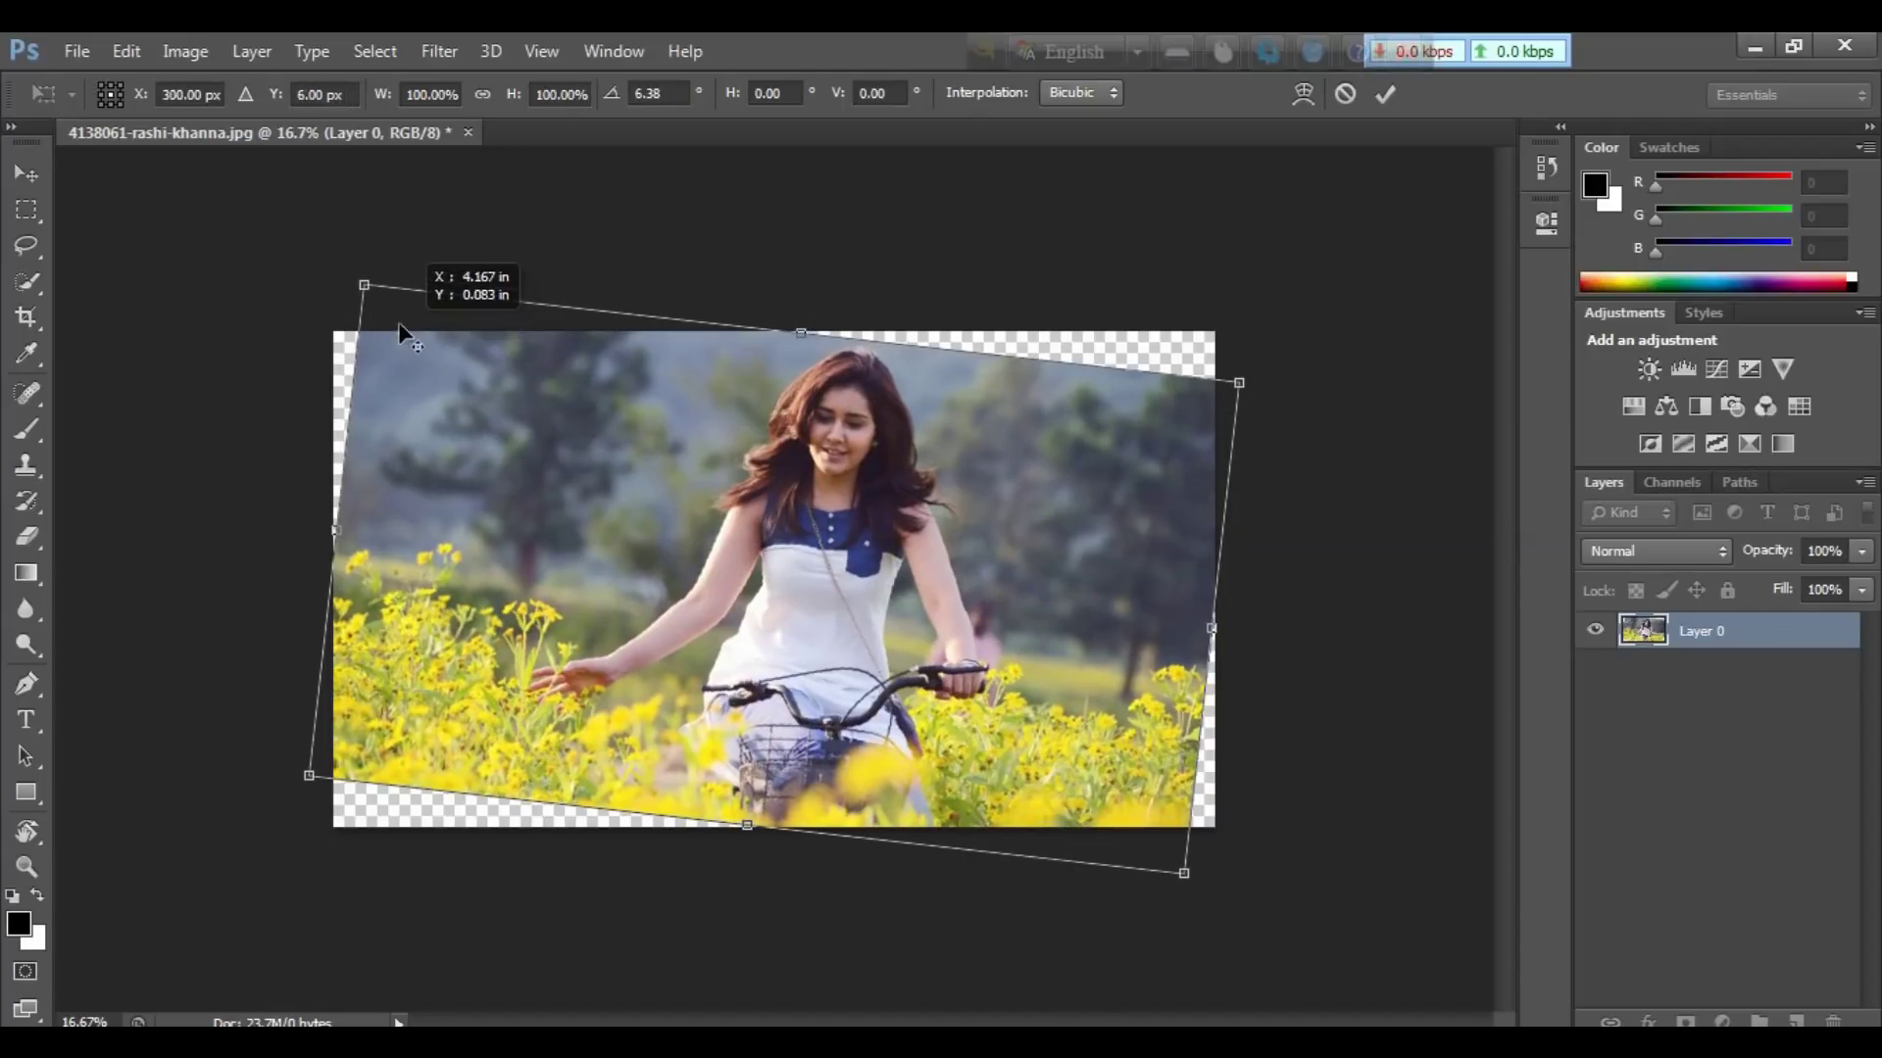
mouse_move(550, 415)
mouse_down()
mouse_move(574, 468)
mouse_move(568, 448)
mouse_up()
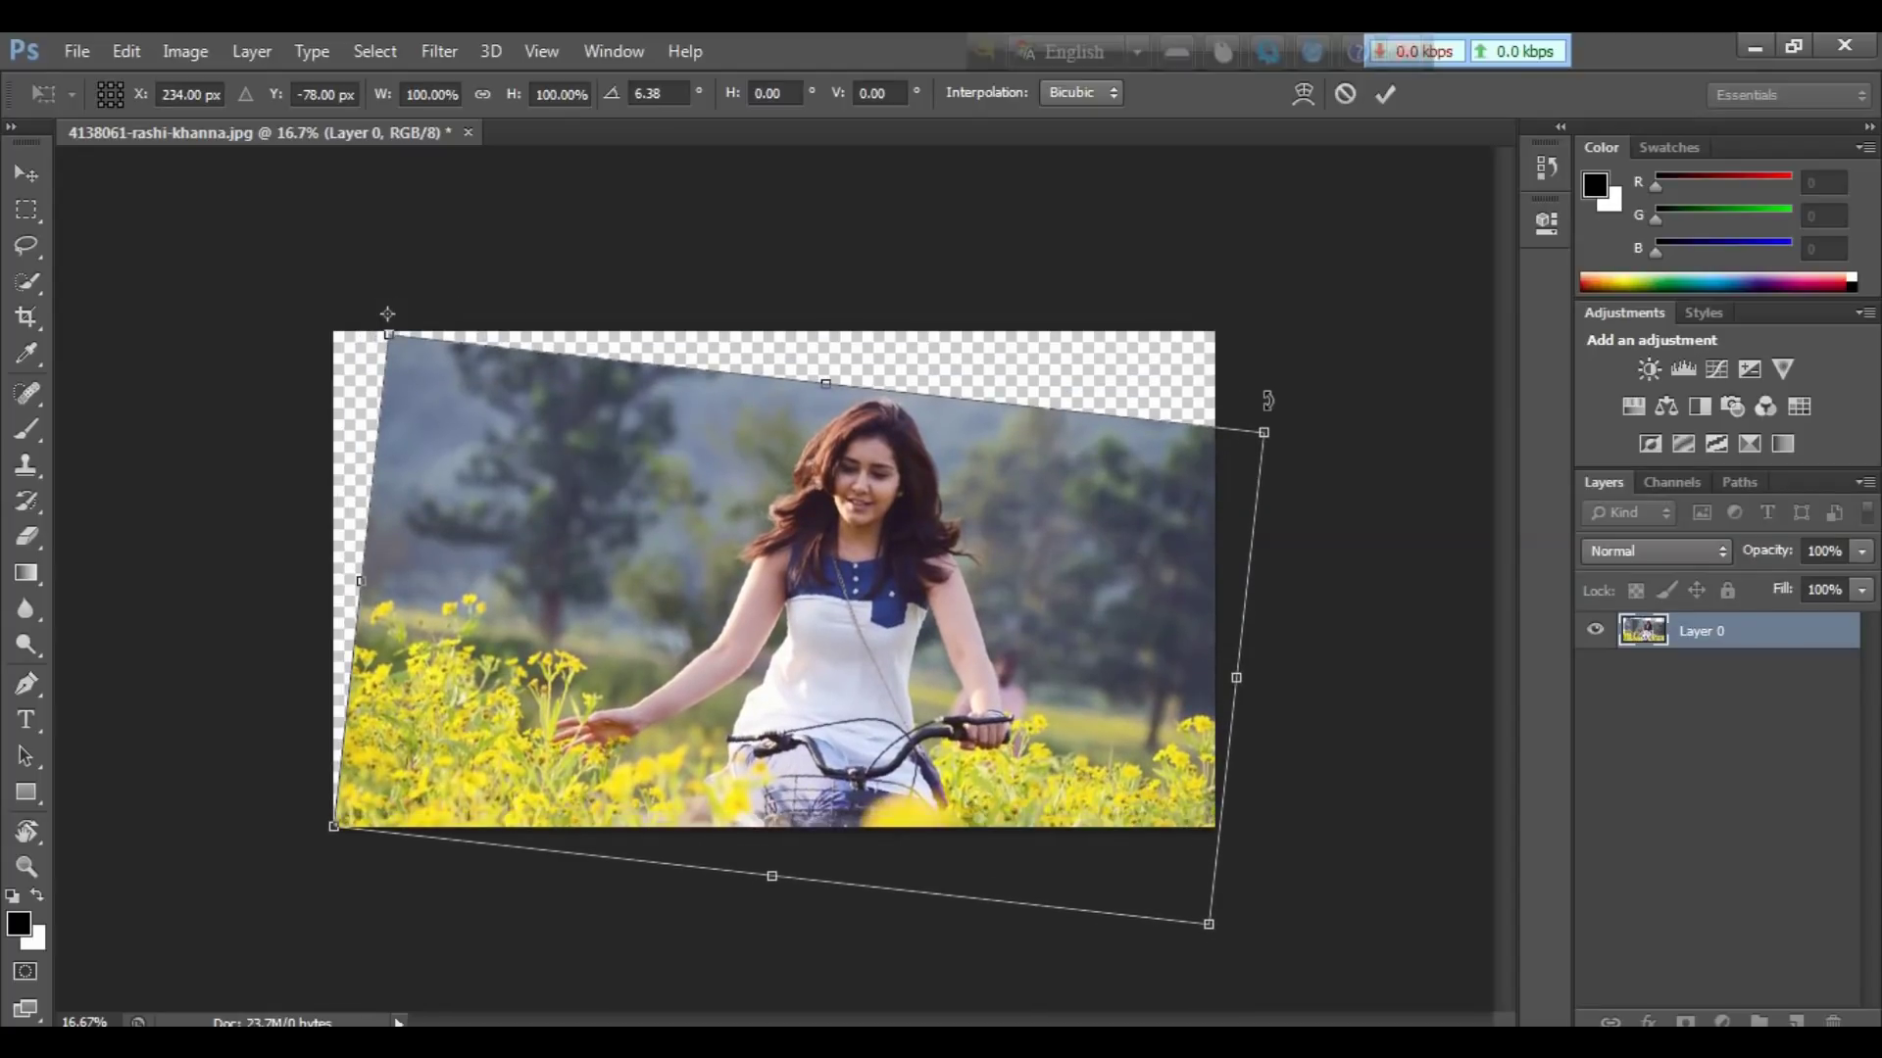
mouse_move(1313, 485)
mouse_down()
mouse_move(1086, 148)
mouse_move(842, 173)
mouse_move(644, 717)
mouse_move(941, 383)
mouse_move(931, 324)
mouse_up()
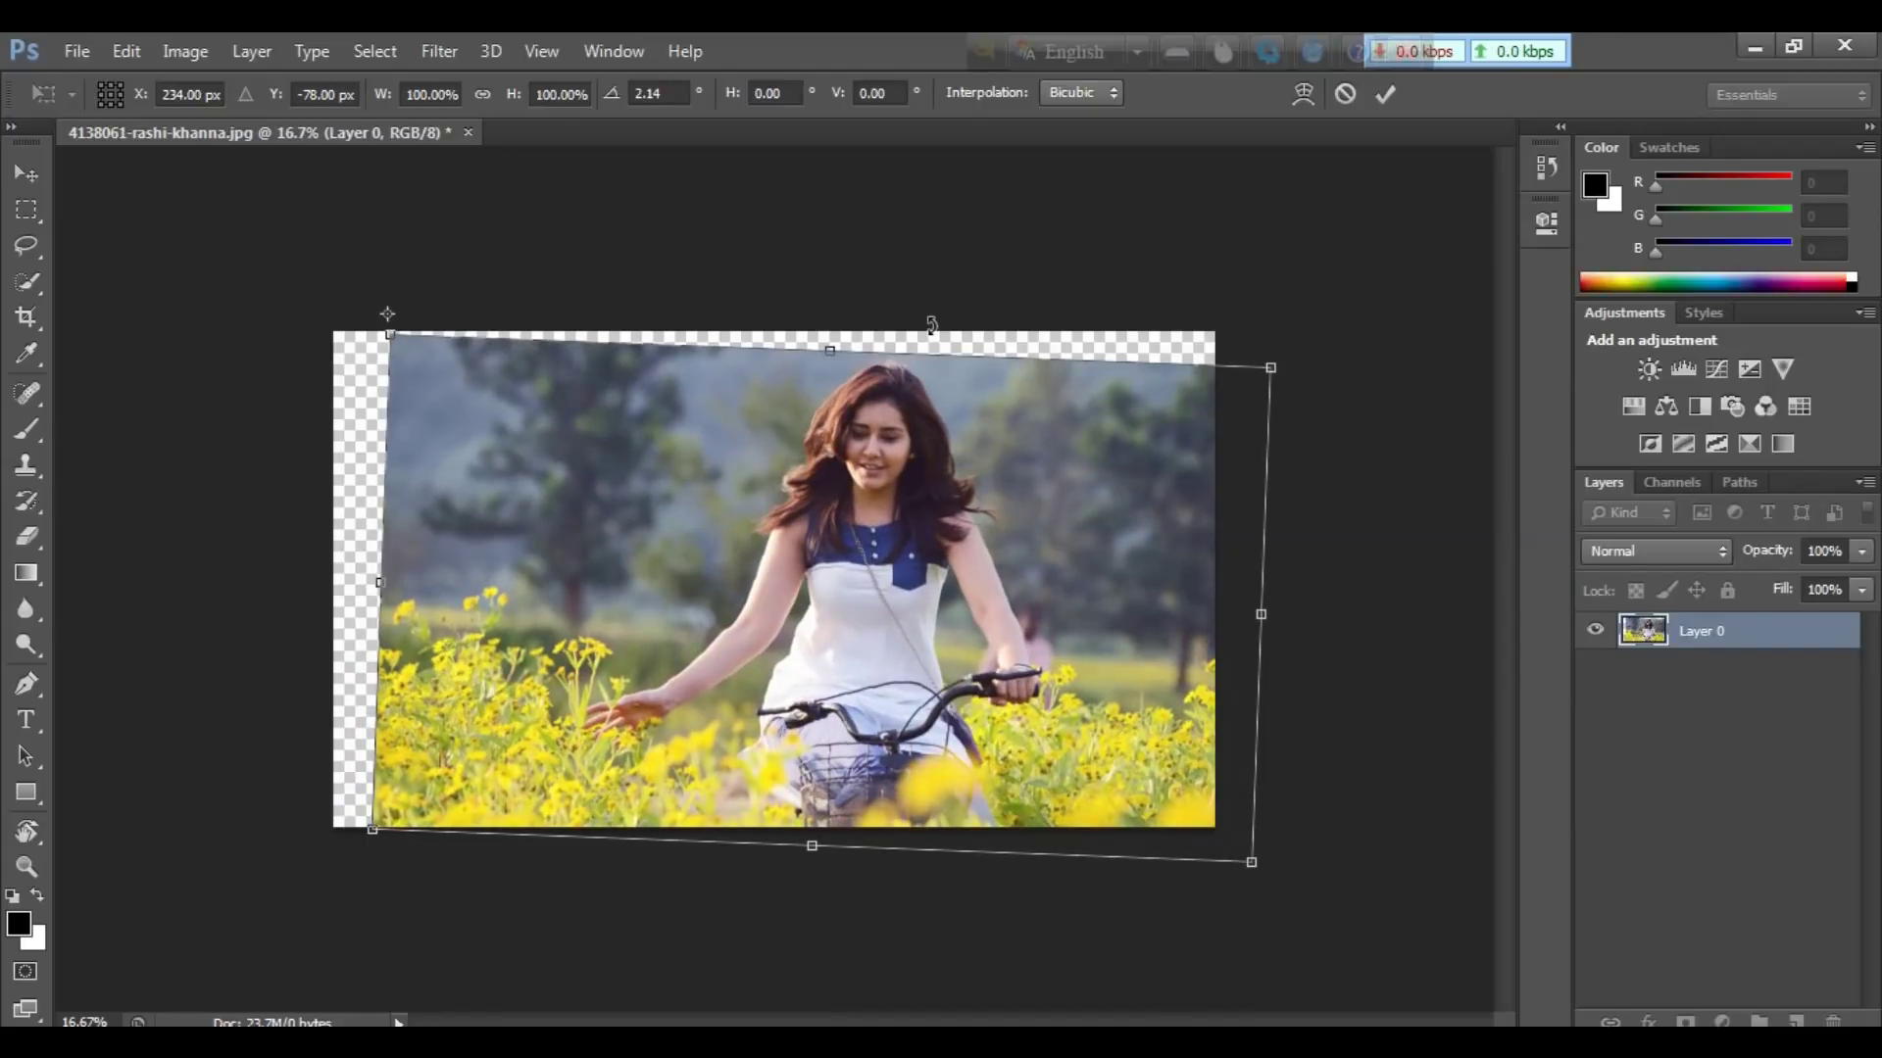
drag(387, 314, 853, 606)
drag(1329, 395, 1371, 450)
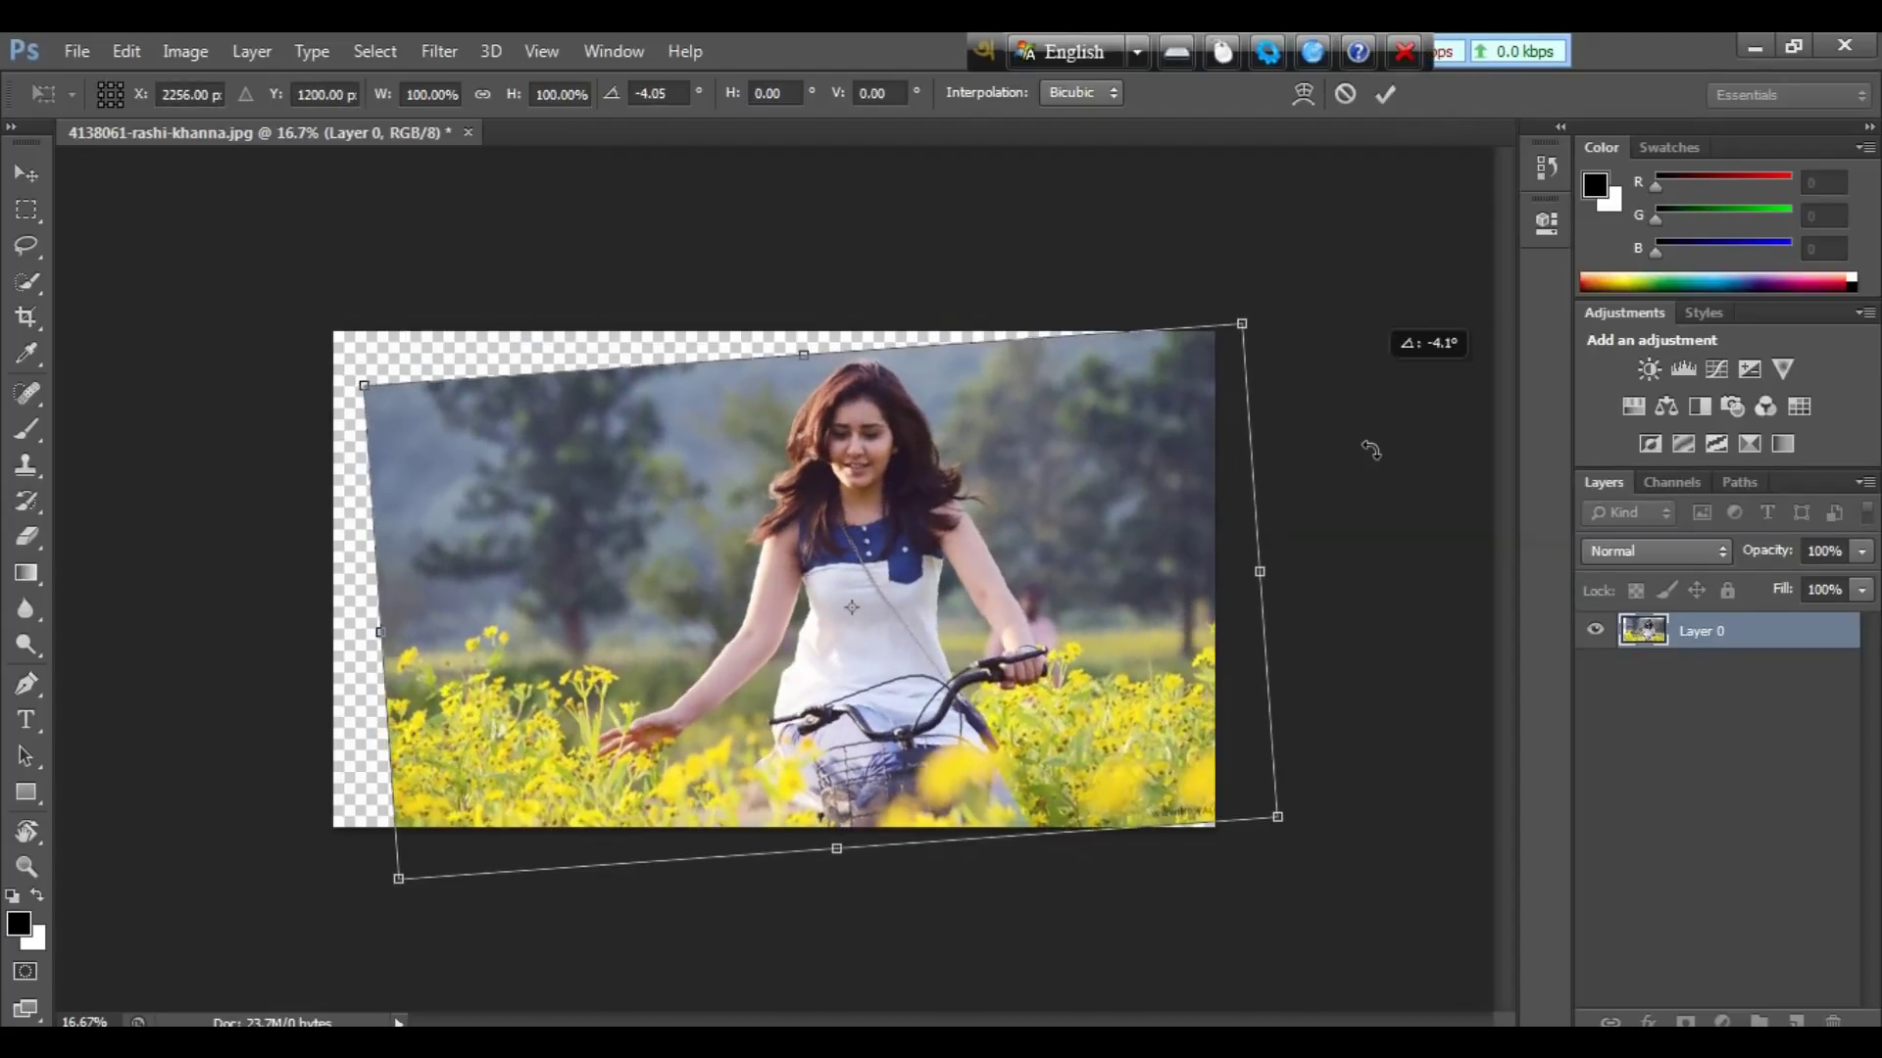
Discard the pending -7° layer rotation so the cycling photo sits upright again
mouse_move(1370, 450)
mouse_down()
mouse_move(1362, 291)
mouse_move(1367, 328)
mouse_up()
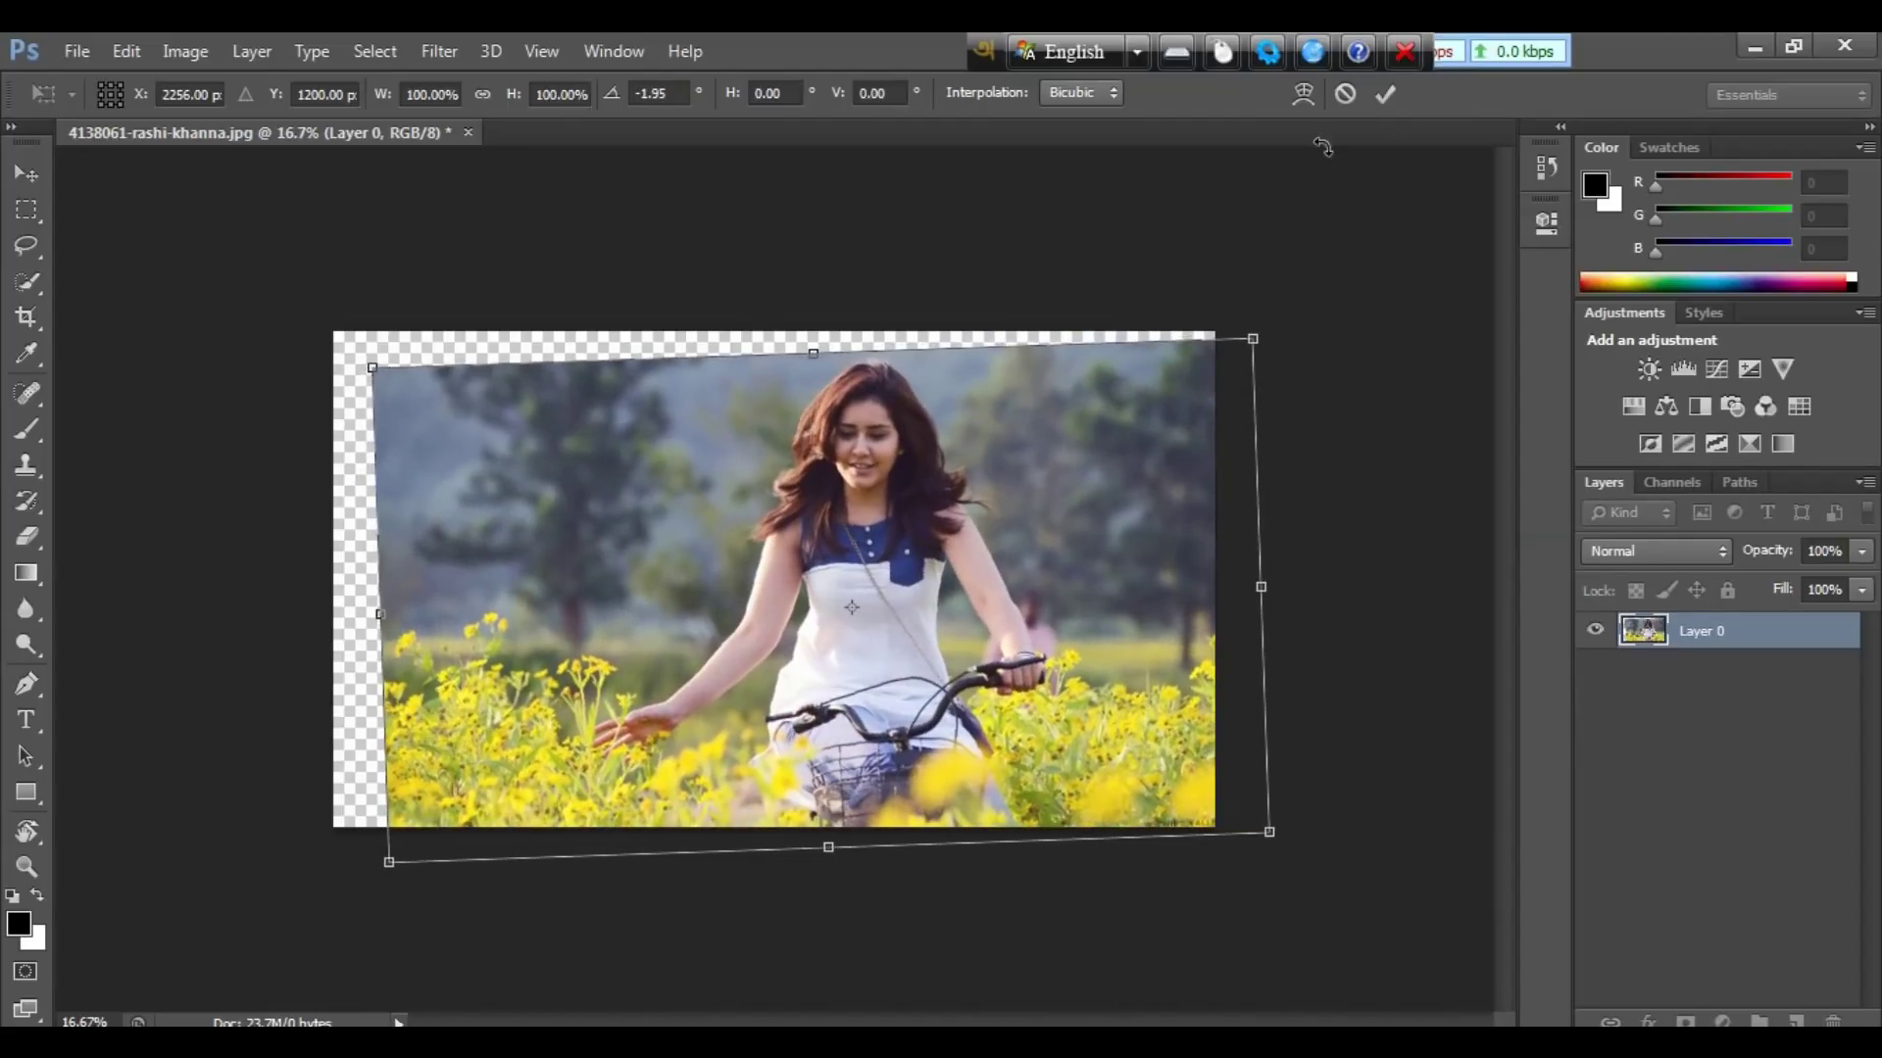
click(1345, 95)
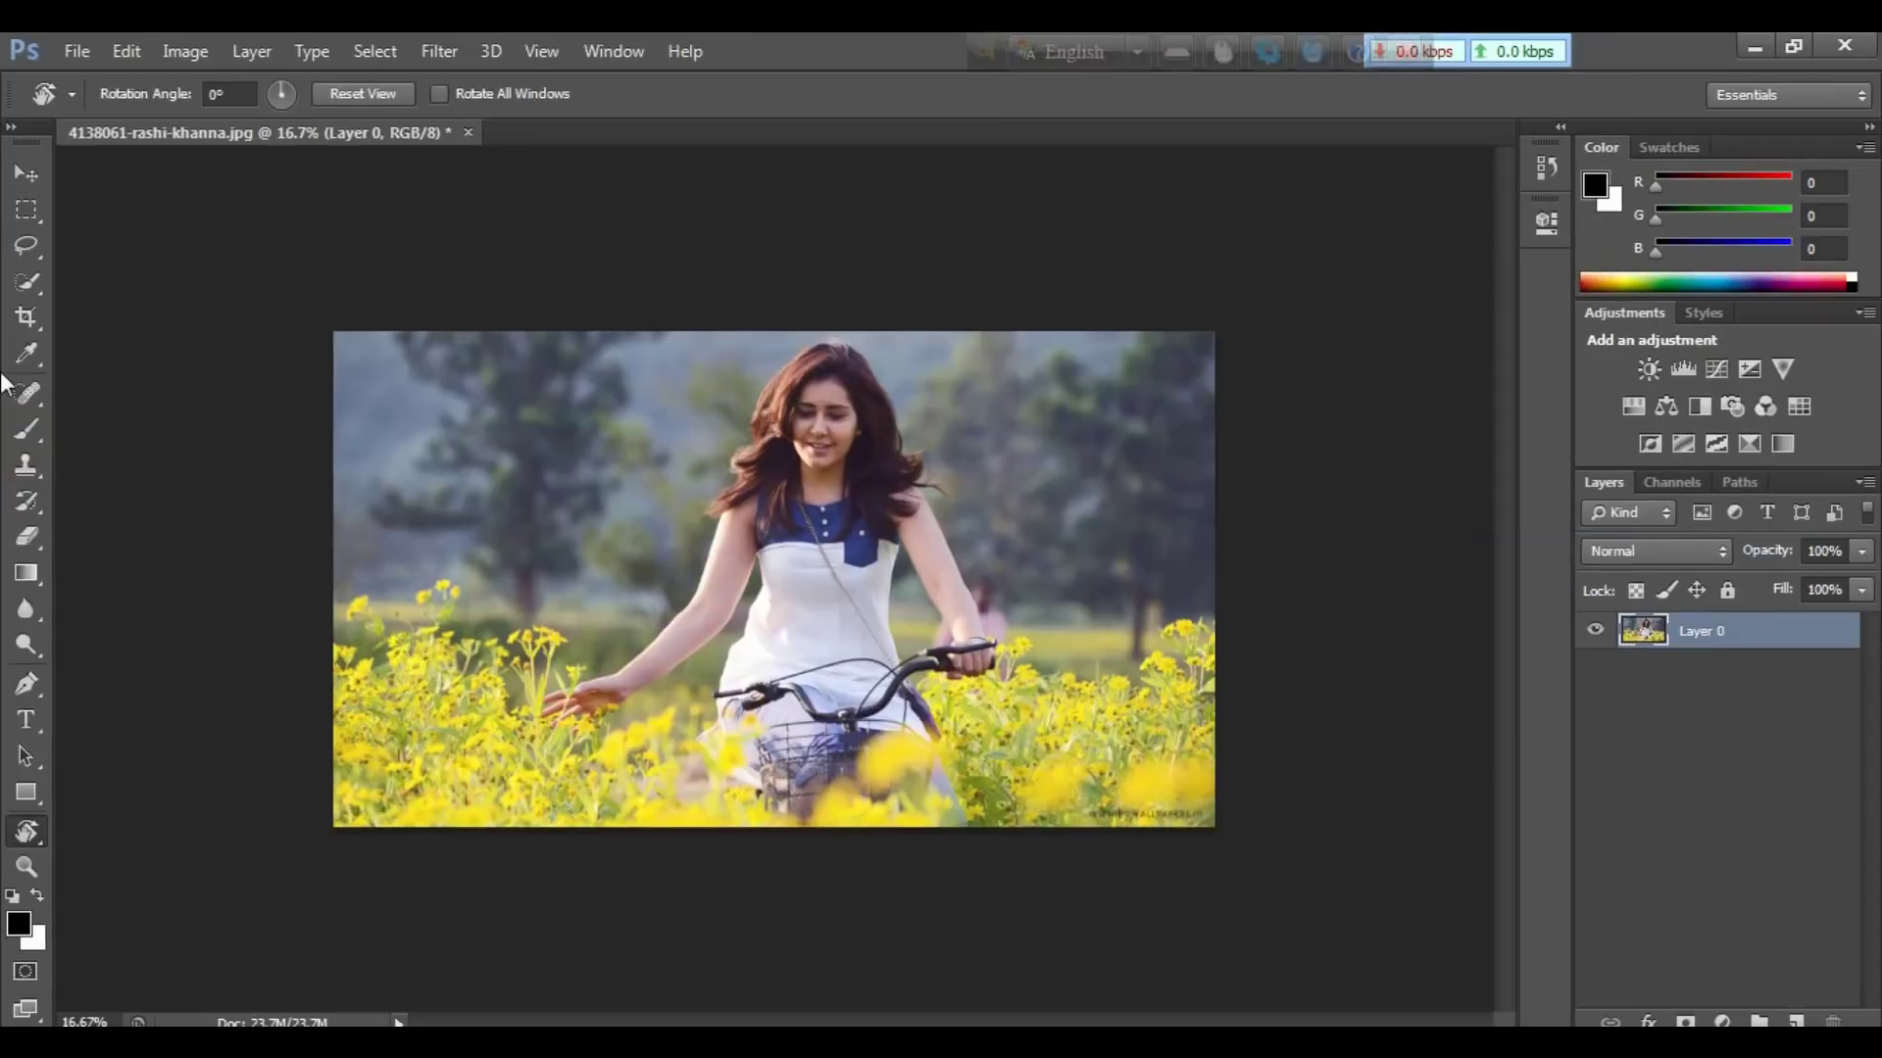
click(21, 439)
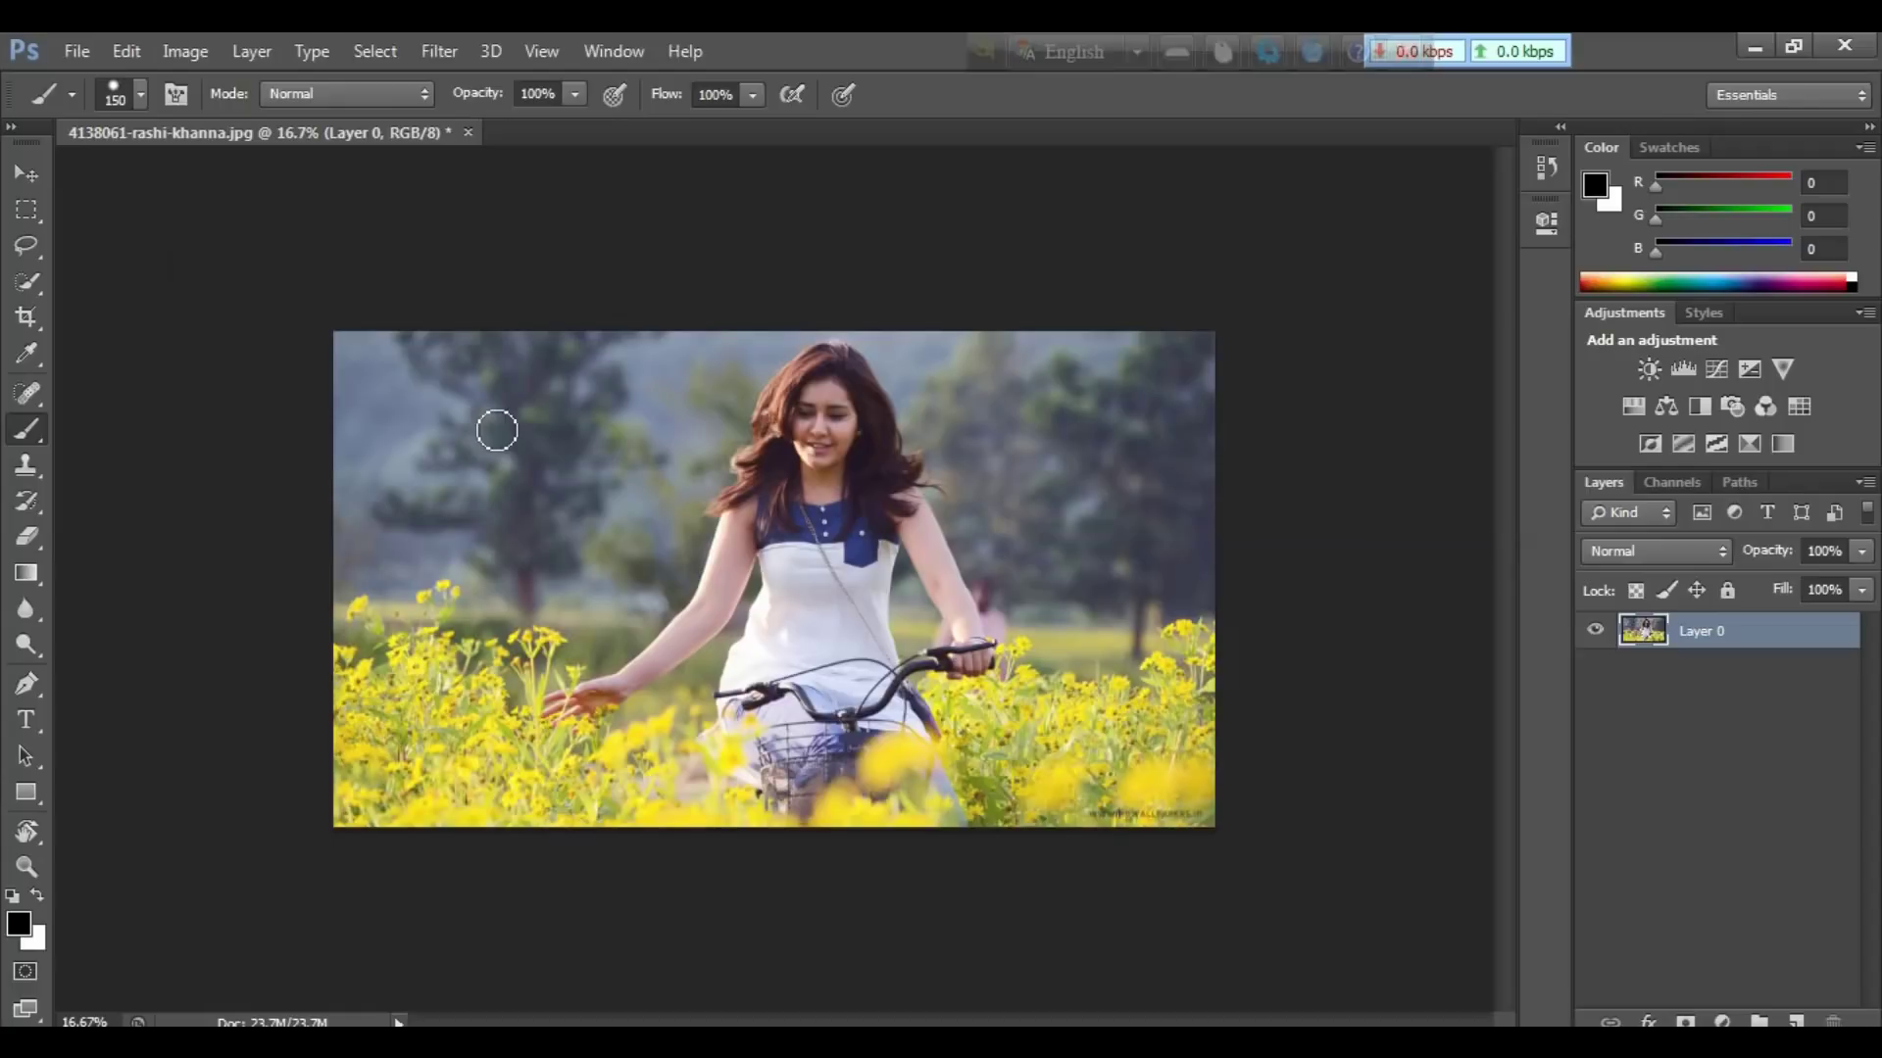
Paint two trial black dabs over the trees, undo them, and zoom in to 25%
click(506, 443)
click(576, 427)
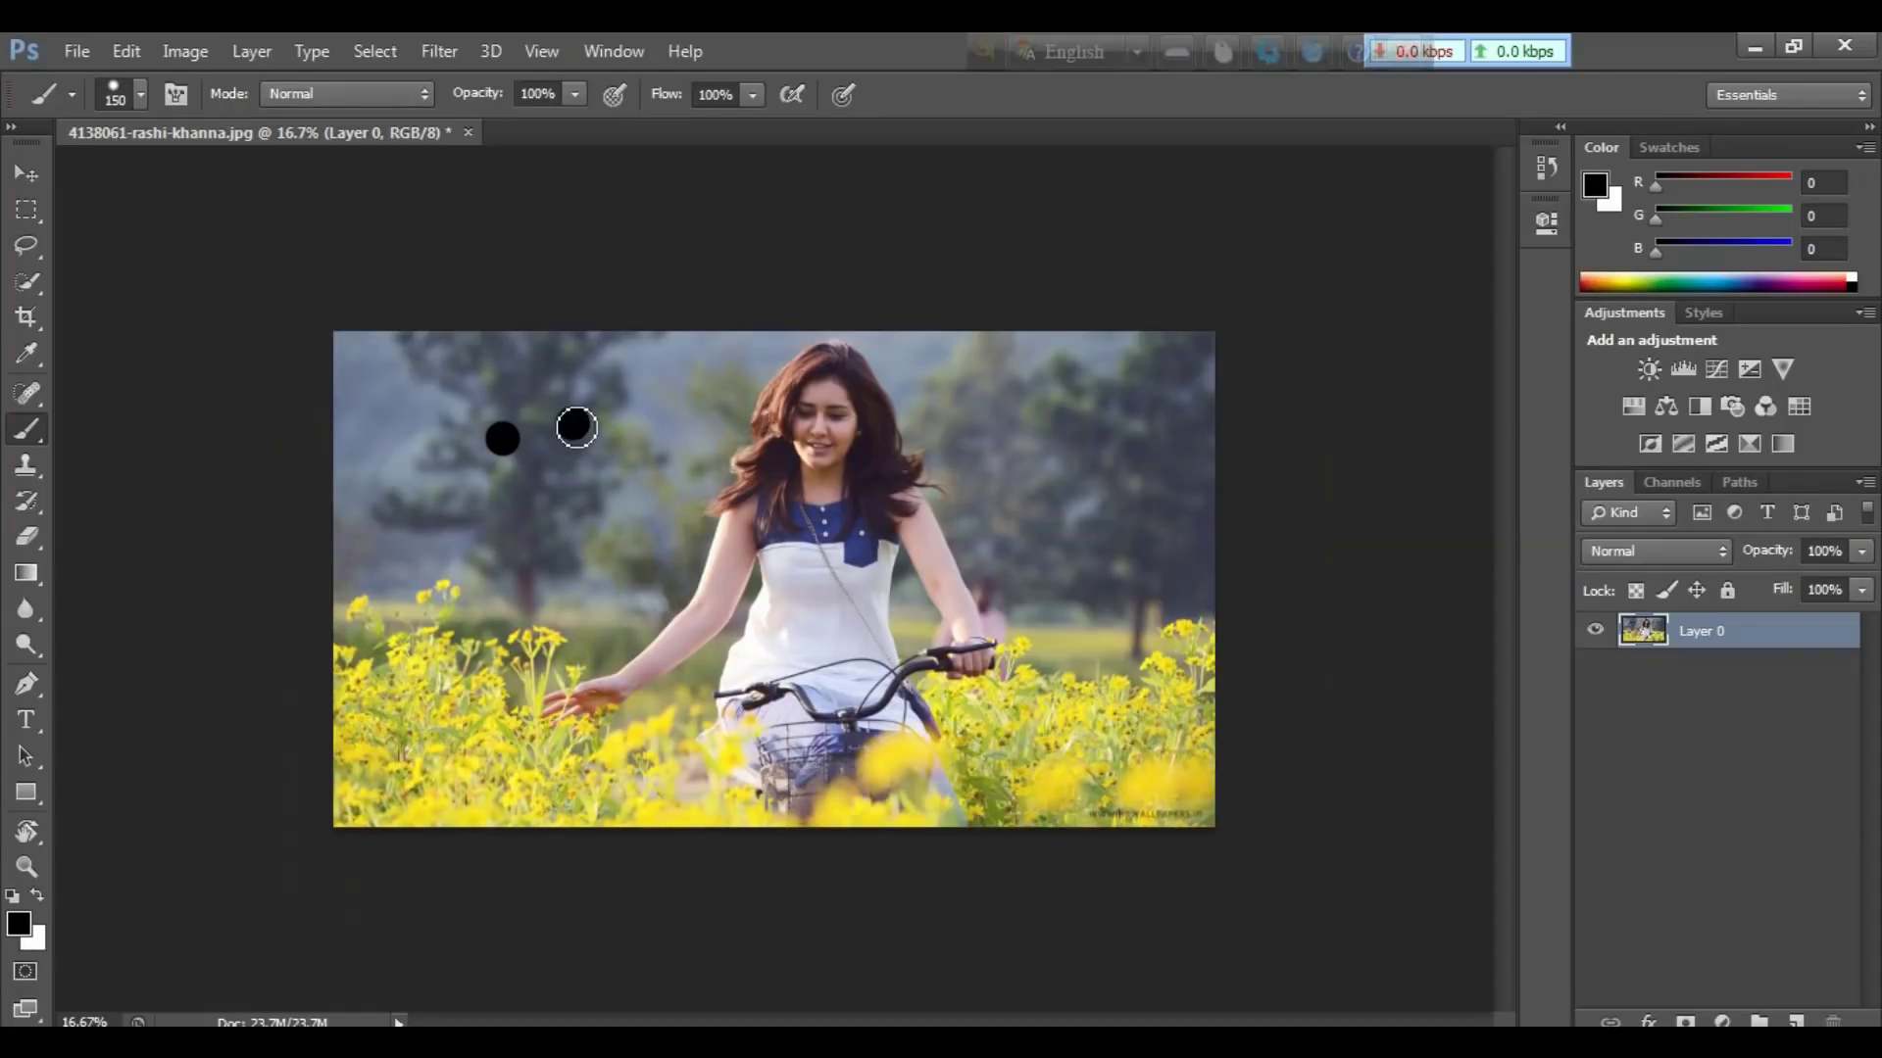
key(ctrl+z)
key(ctrl+z)
key(ctrl+alt+z)
key(ctrl+alt+z)
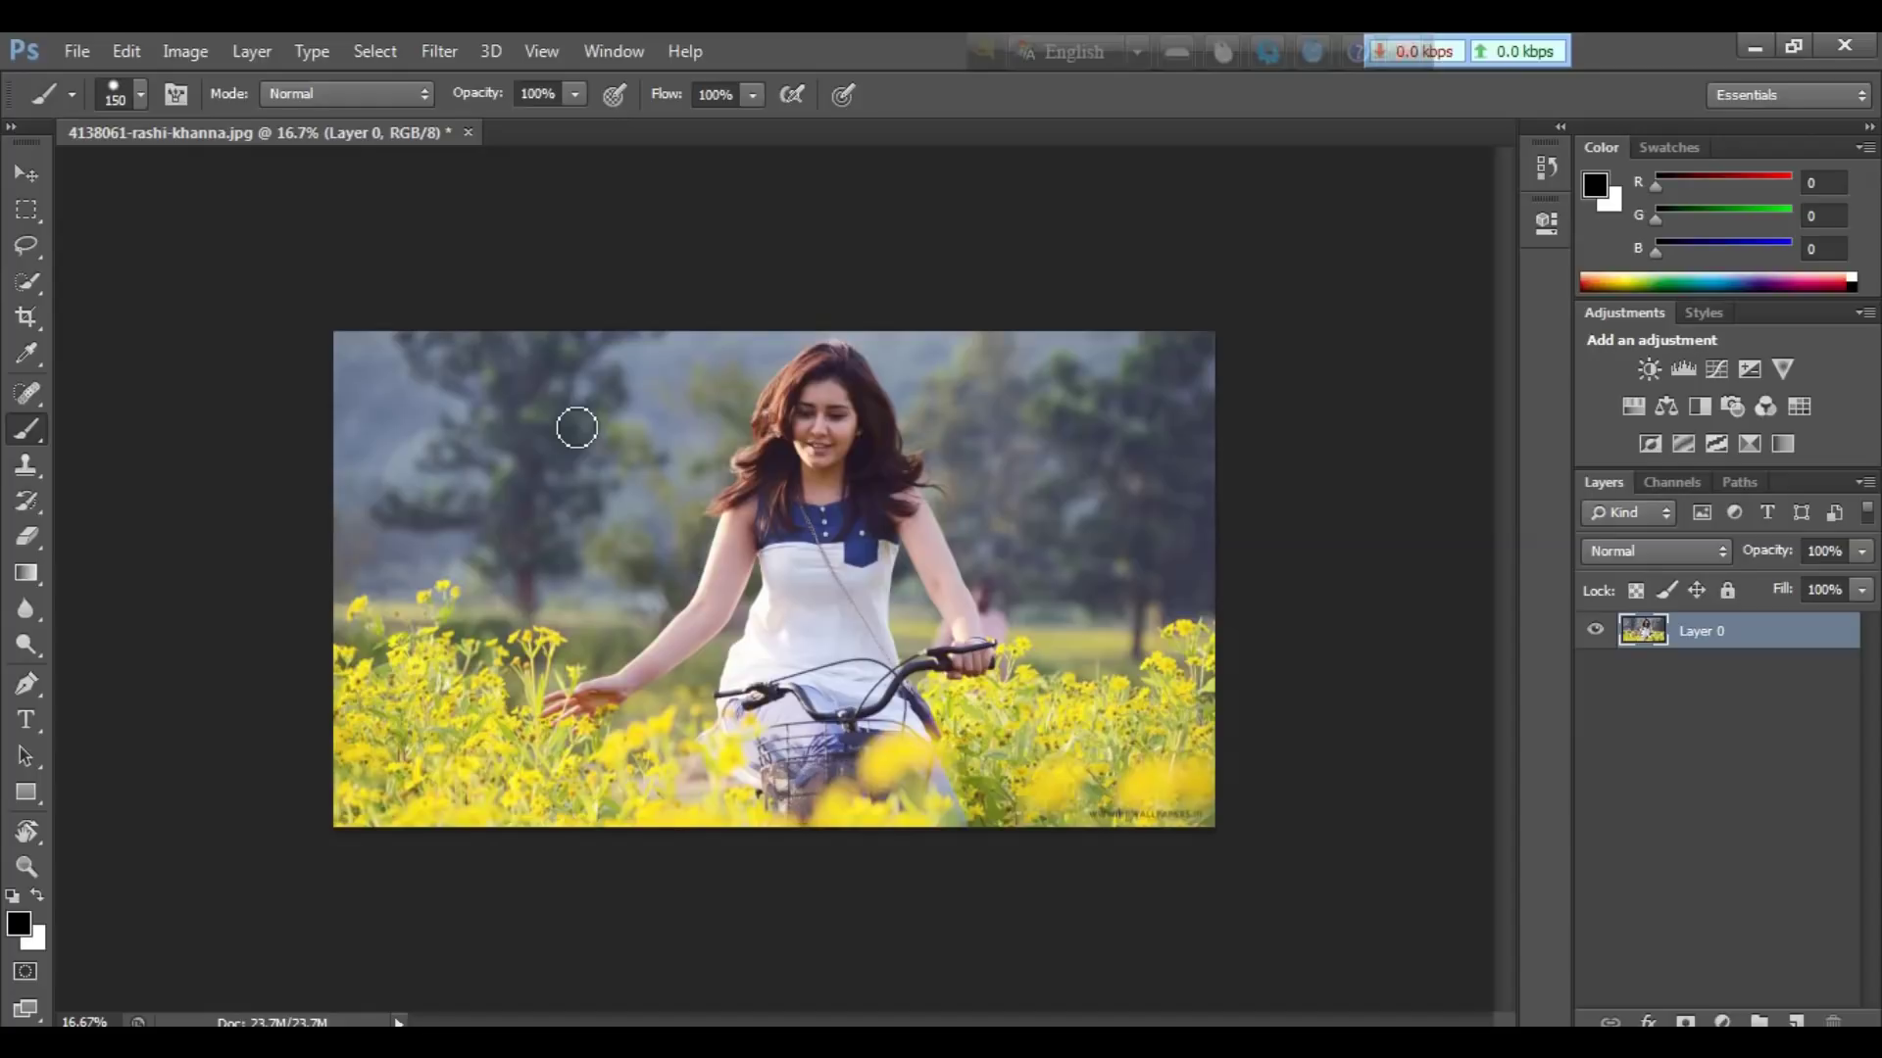
key(ctrl+plus)
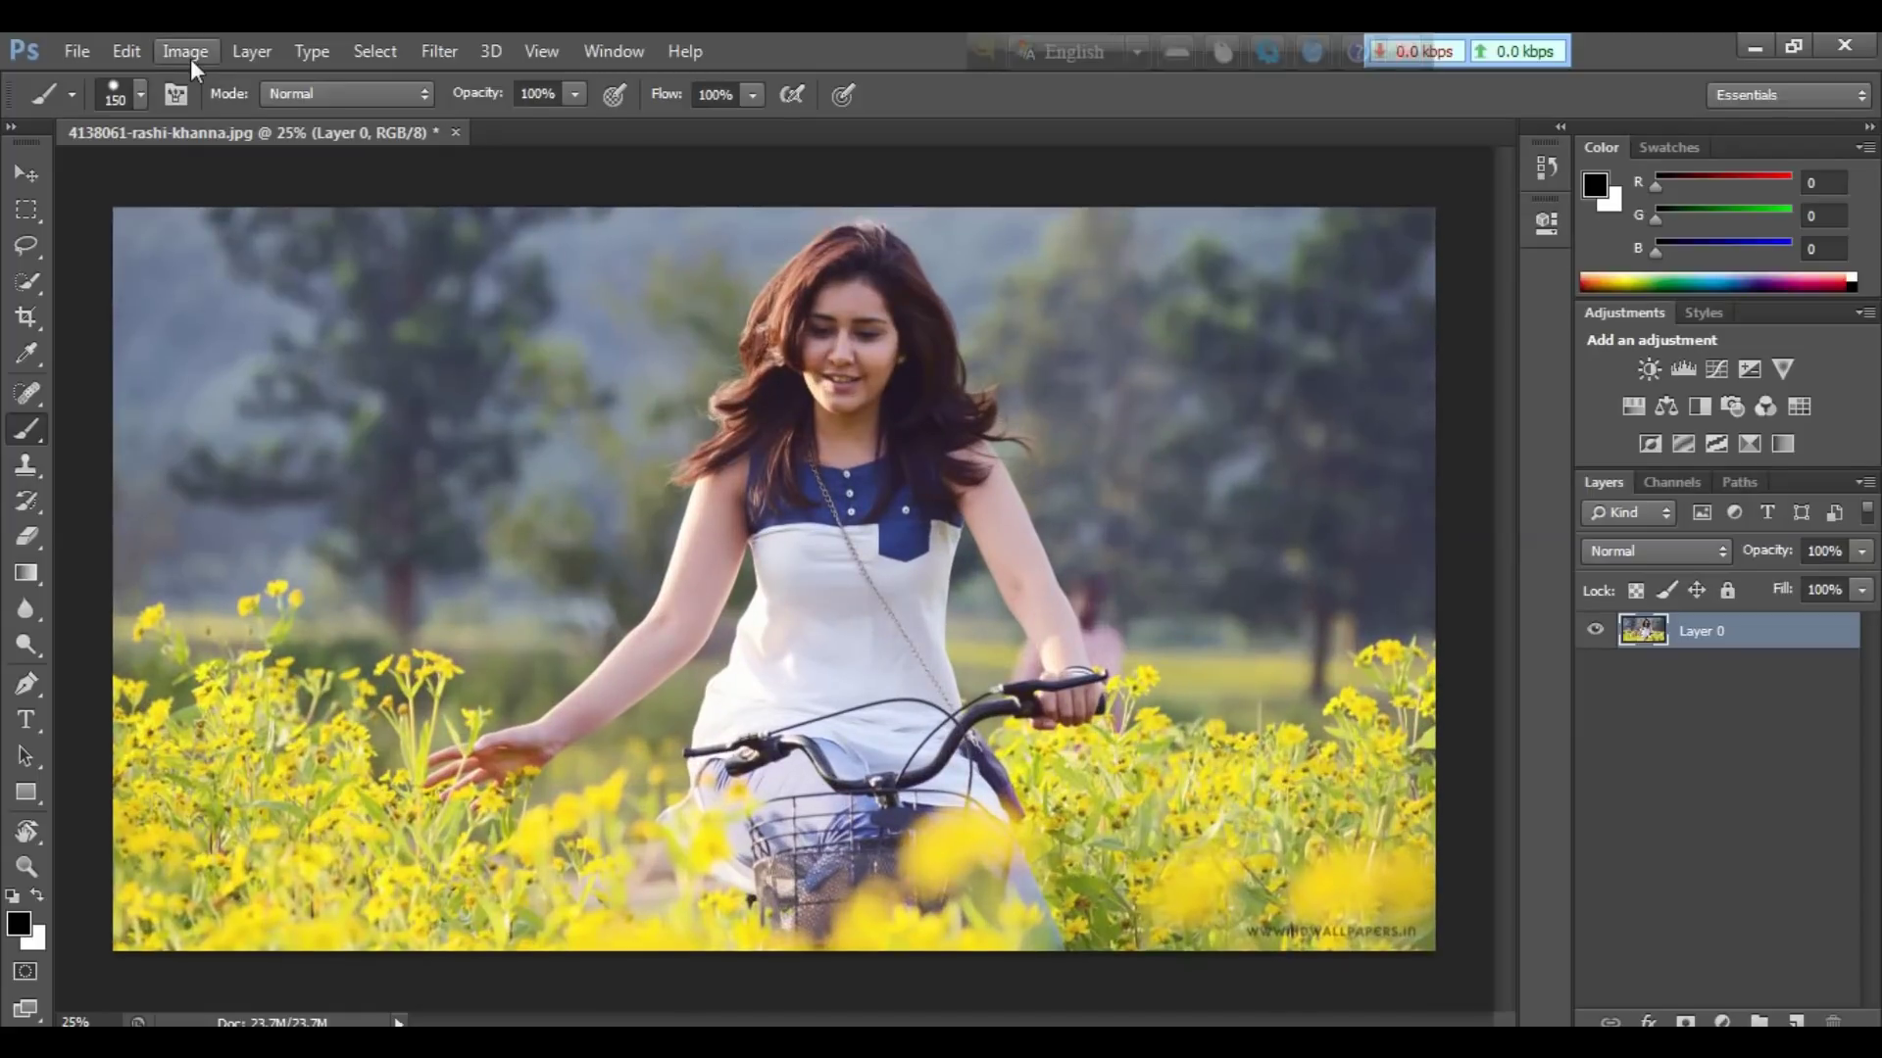
Choose the Soft Round brush preset with 0% hardness and 391 px size
click(137, 98)
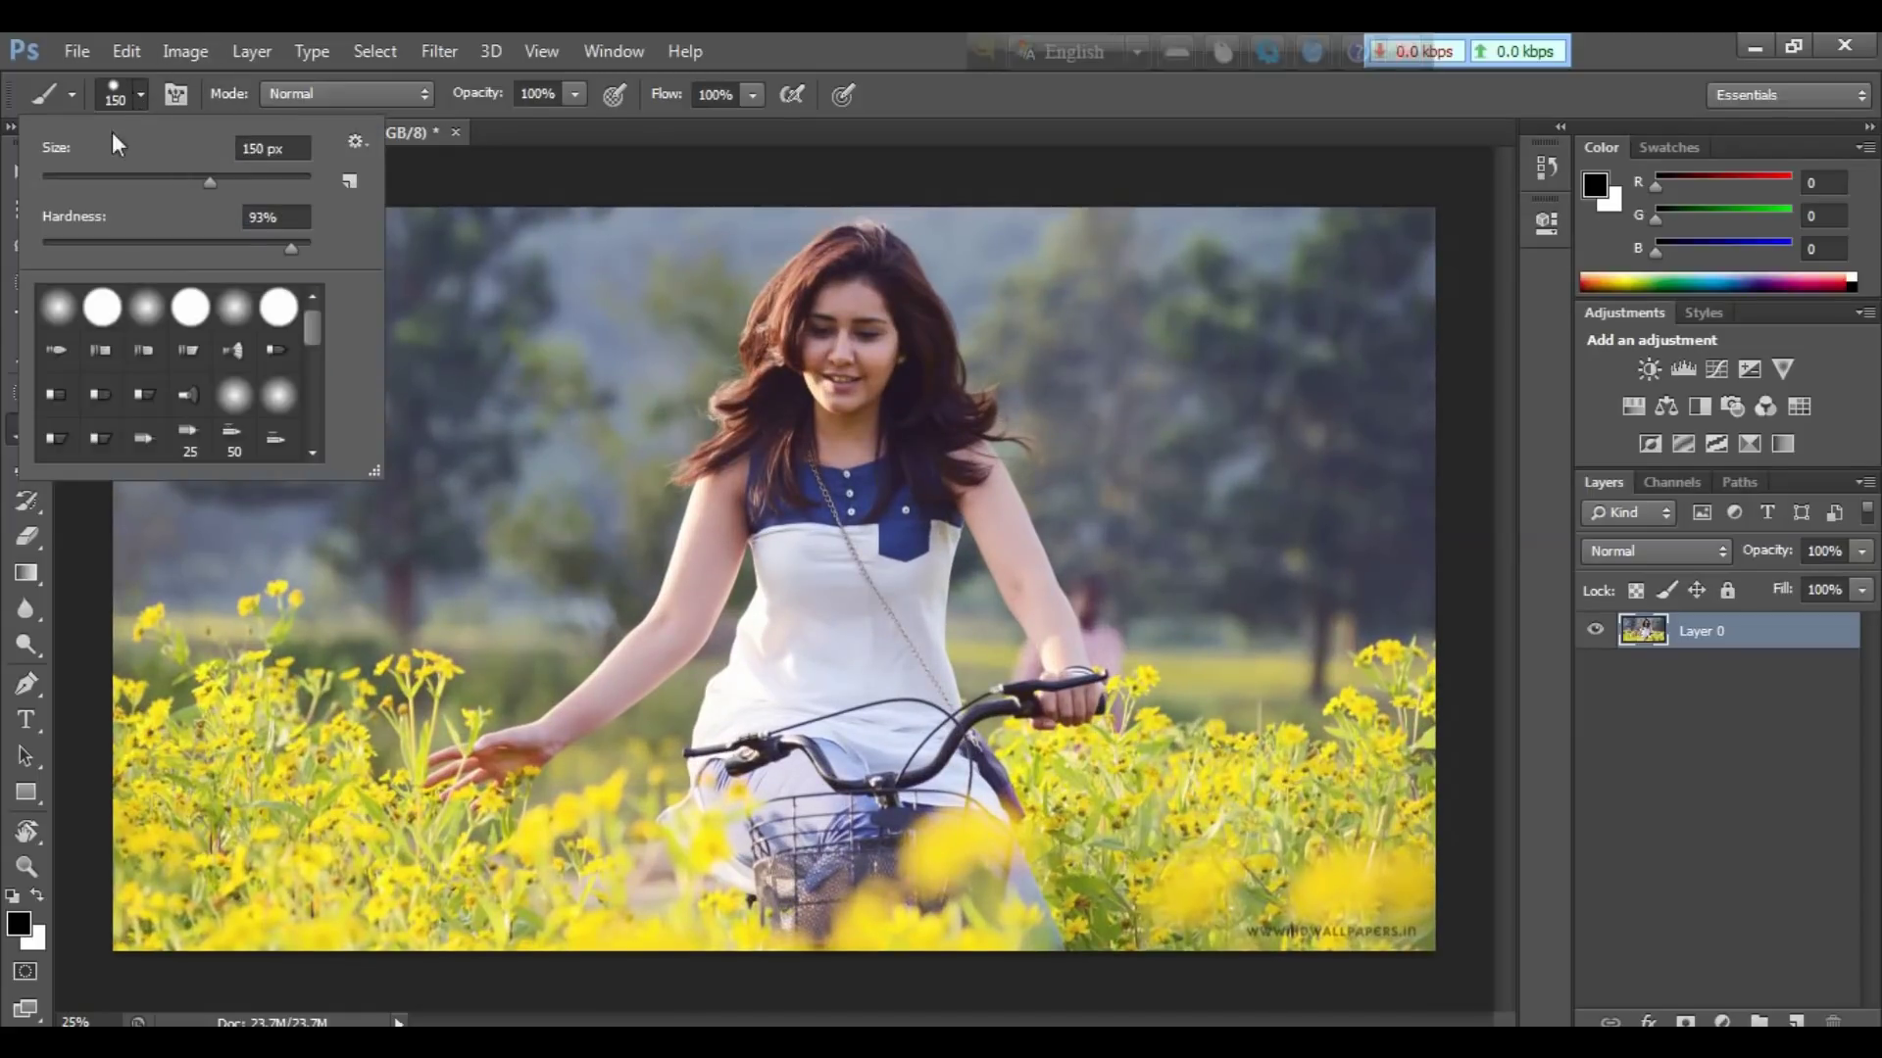
click(61, 310)
mouse_move(210, 184)
mouse_down()
mouse_move(166, 192)
mouse_move(269, 190)
mouse_up()
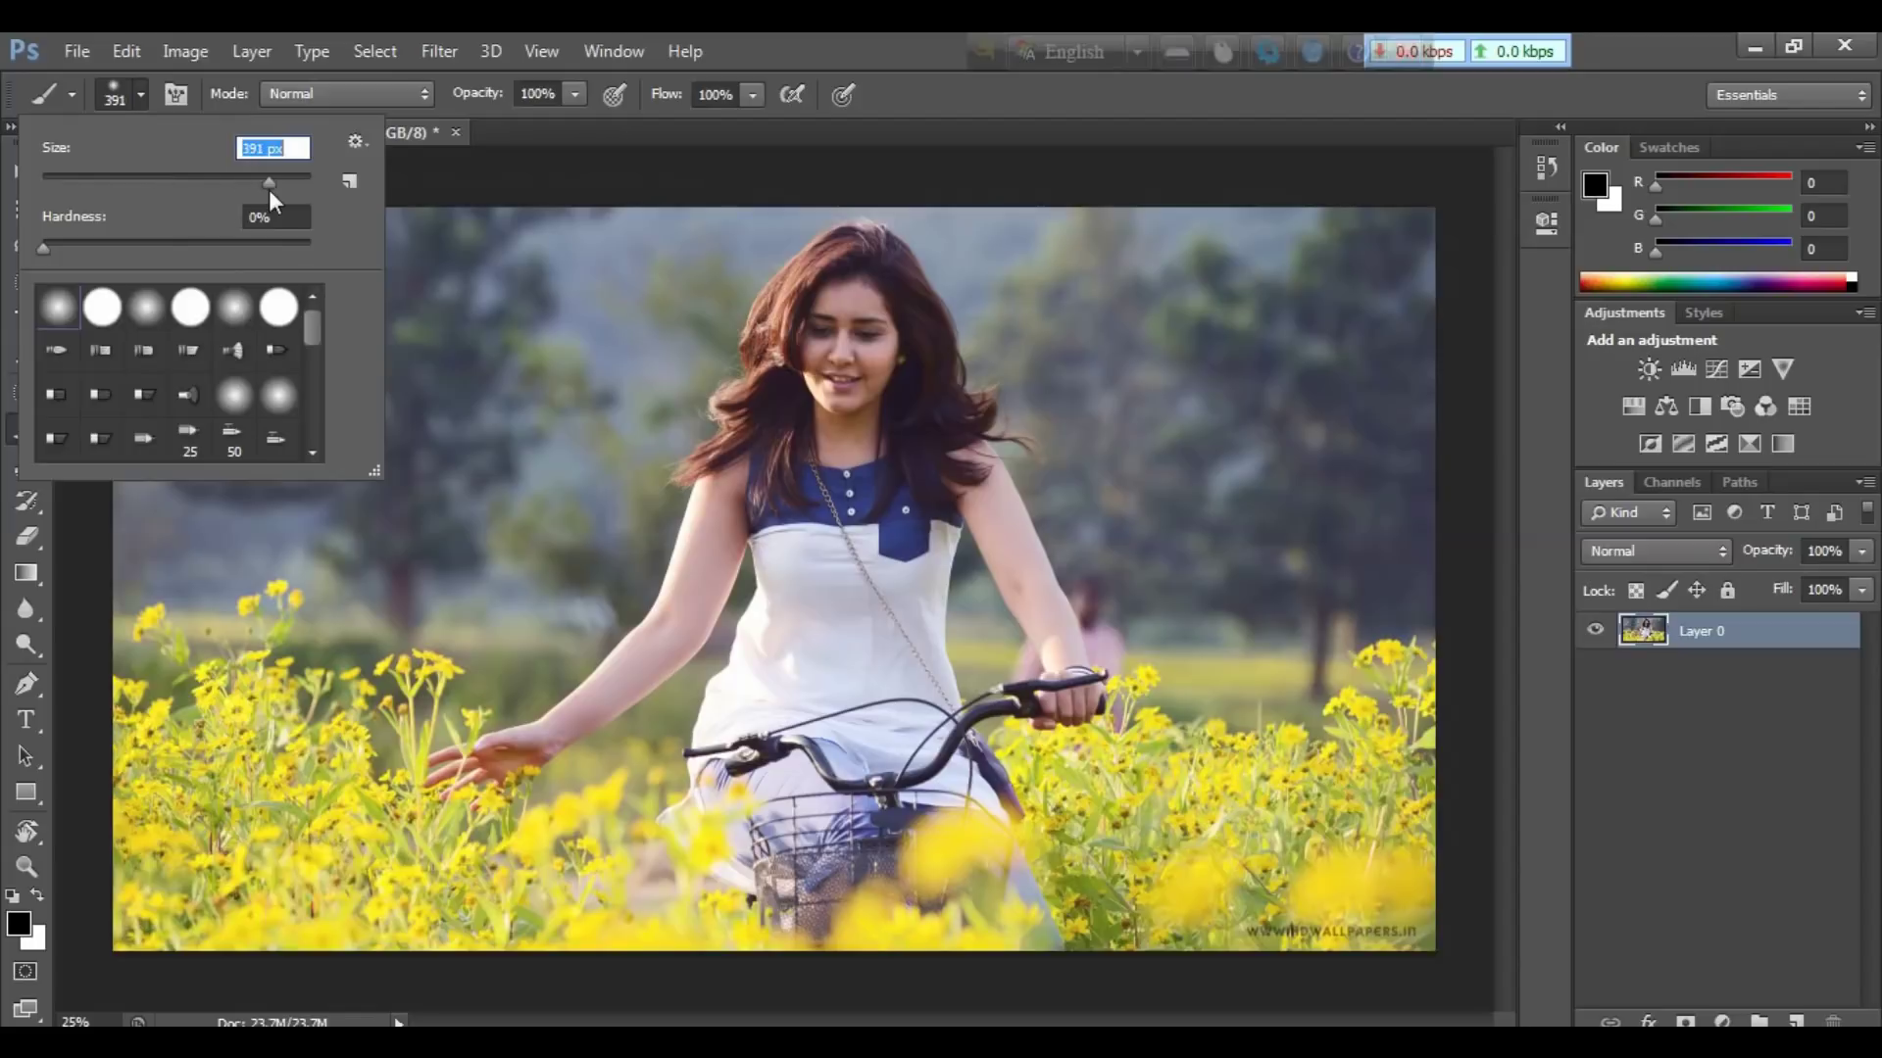
click(879, 37)
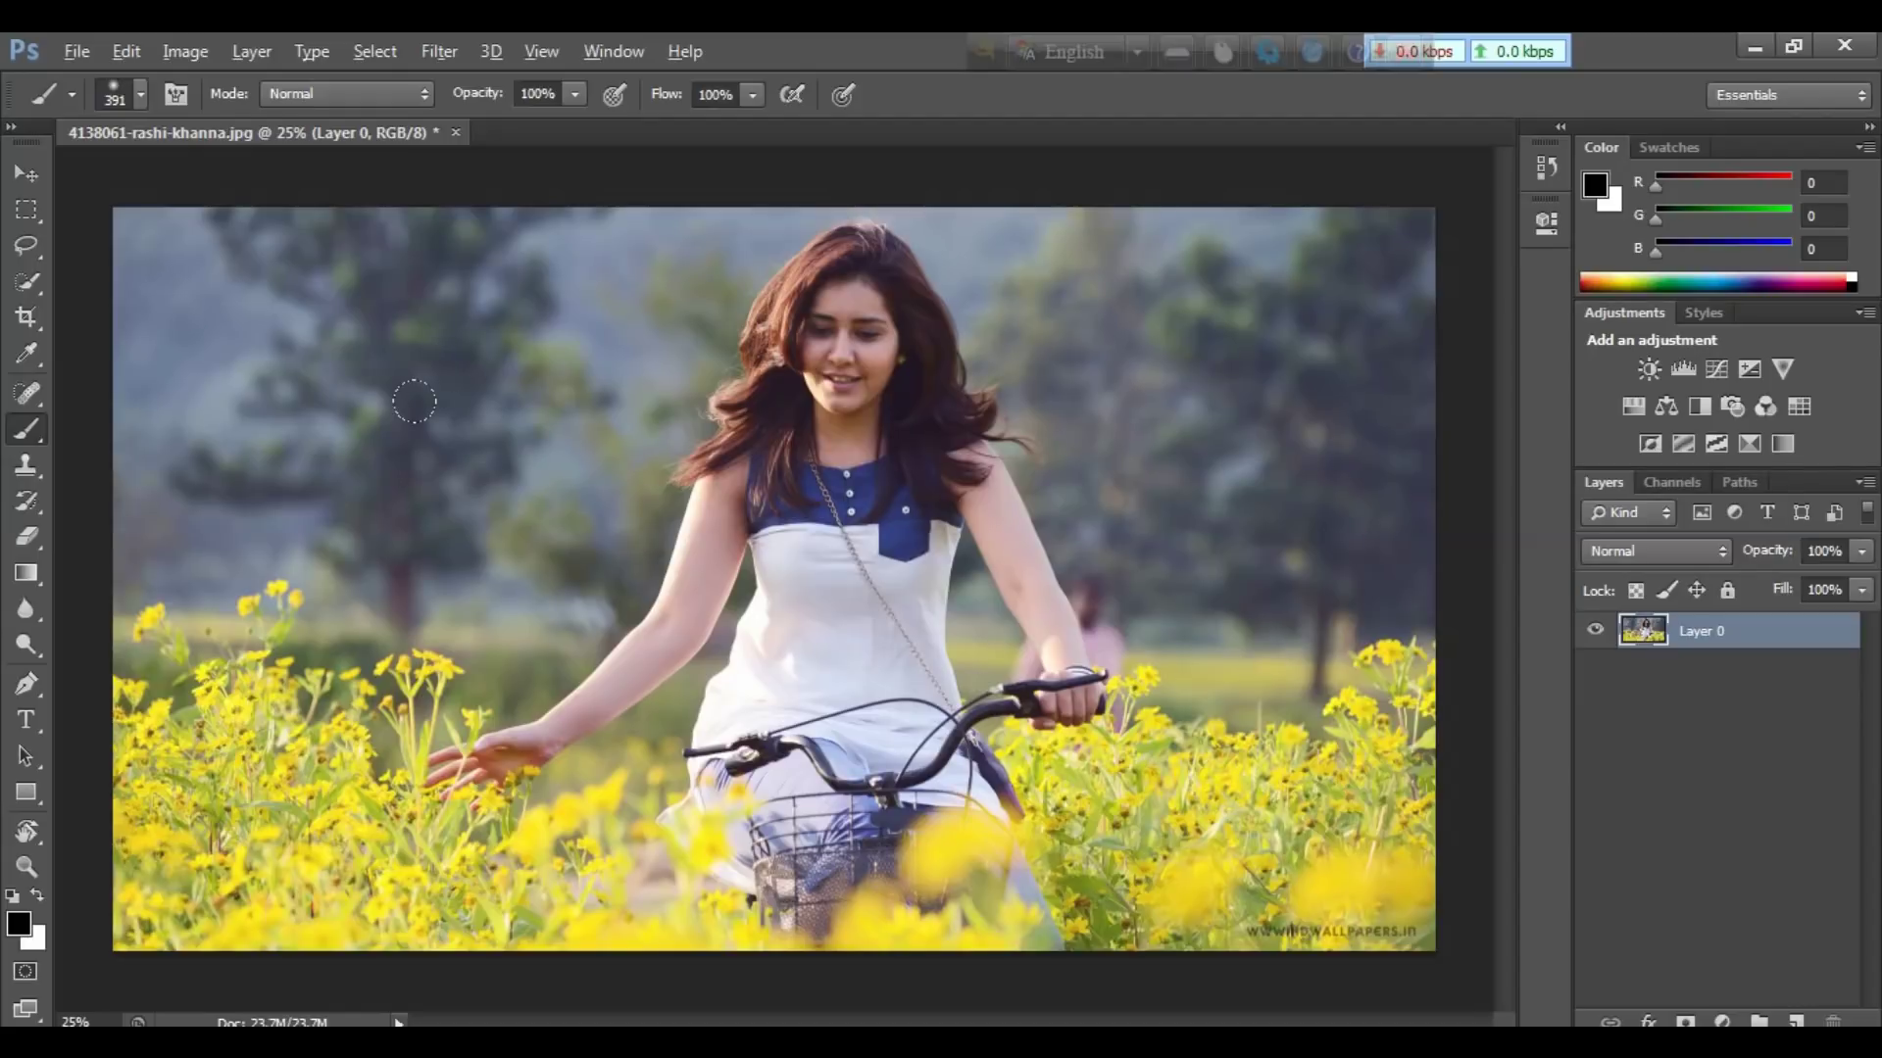
Resize the brush on-canvas with Alt+right-drag to about 1031 px at roughly 94% hardness
key(alt)
alt+right_click(447, 434)
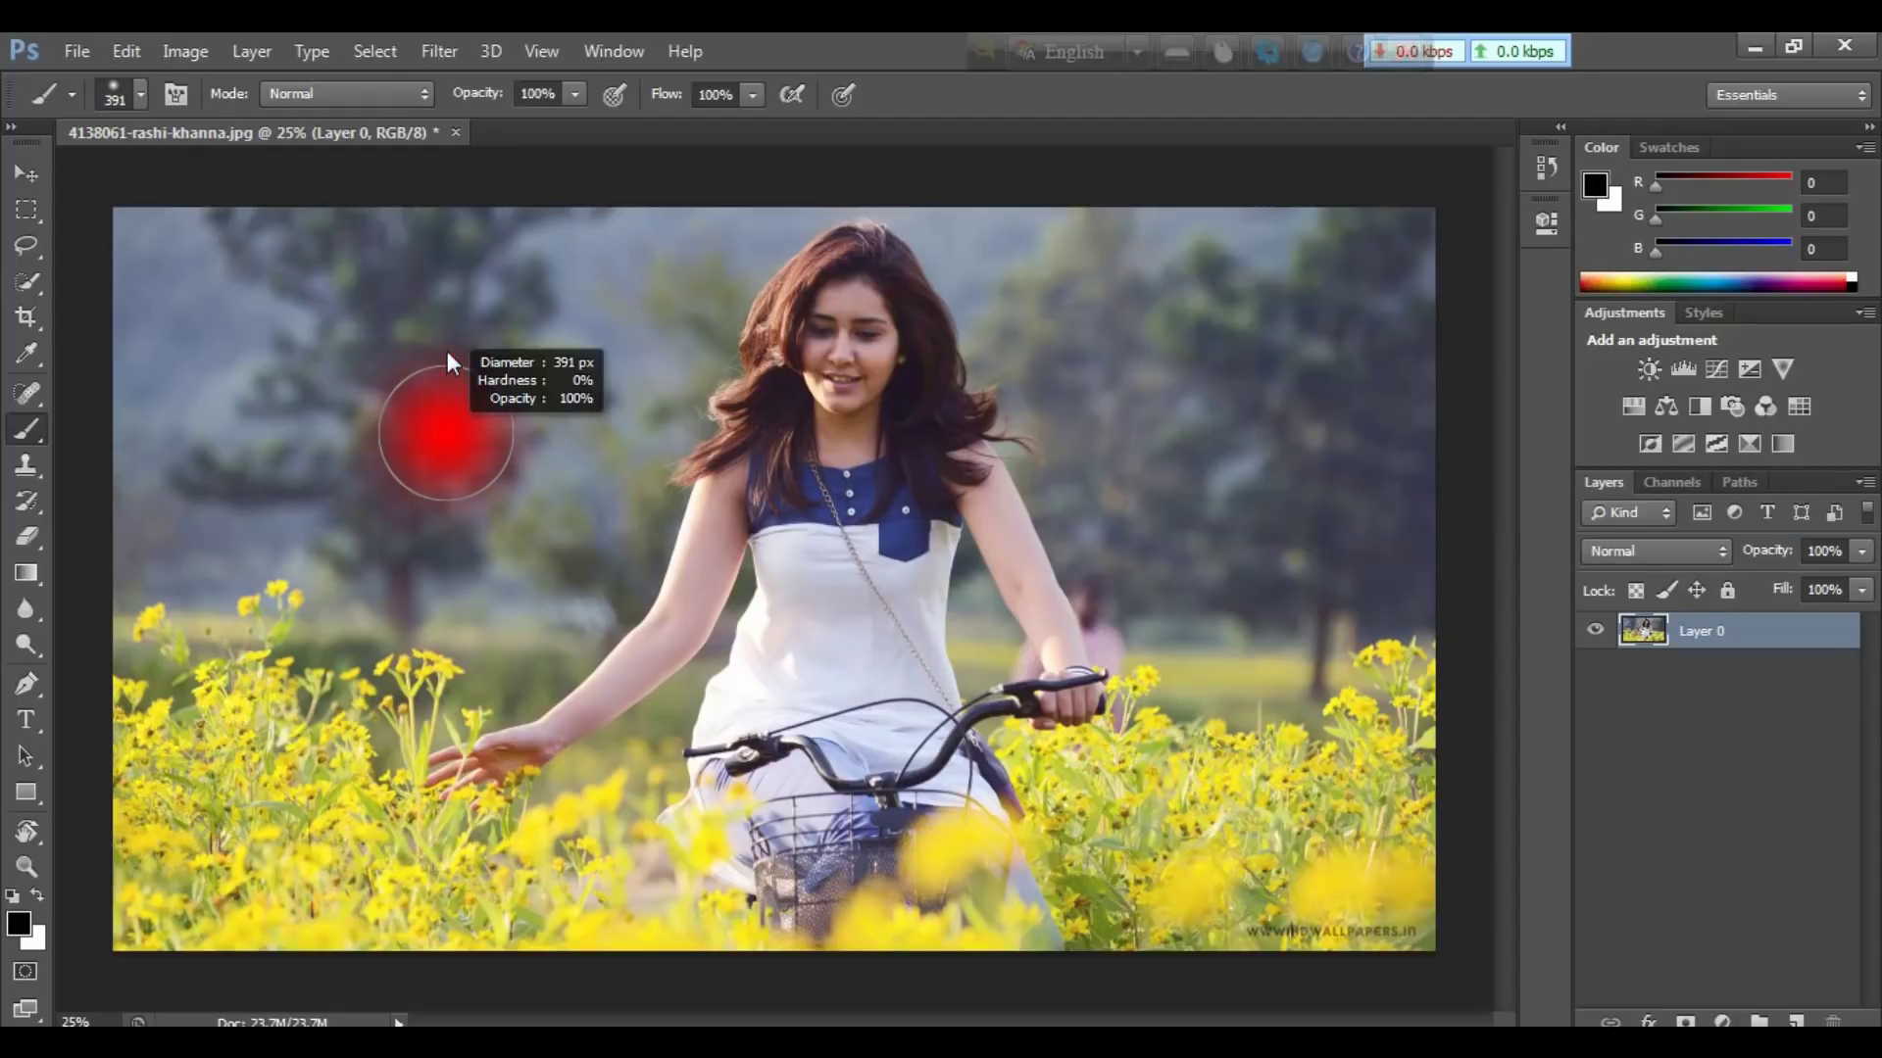
mouse_move(448, 351)
mouse_down()
mouse_move(437, 278)
mouse_move(444, 402)
mouse_up()
drag(444, 403, 449, 588)
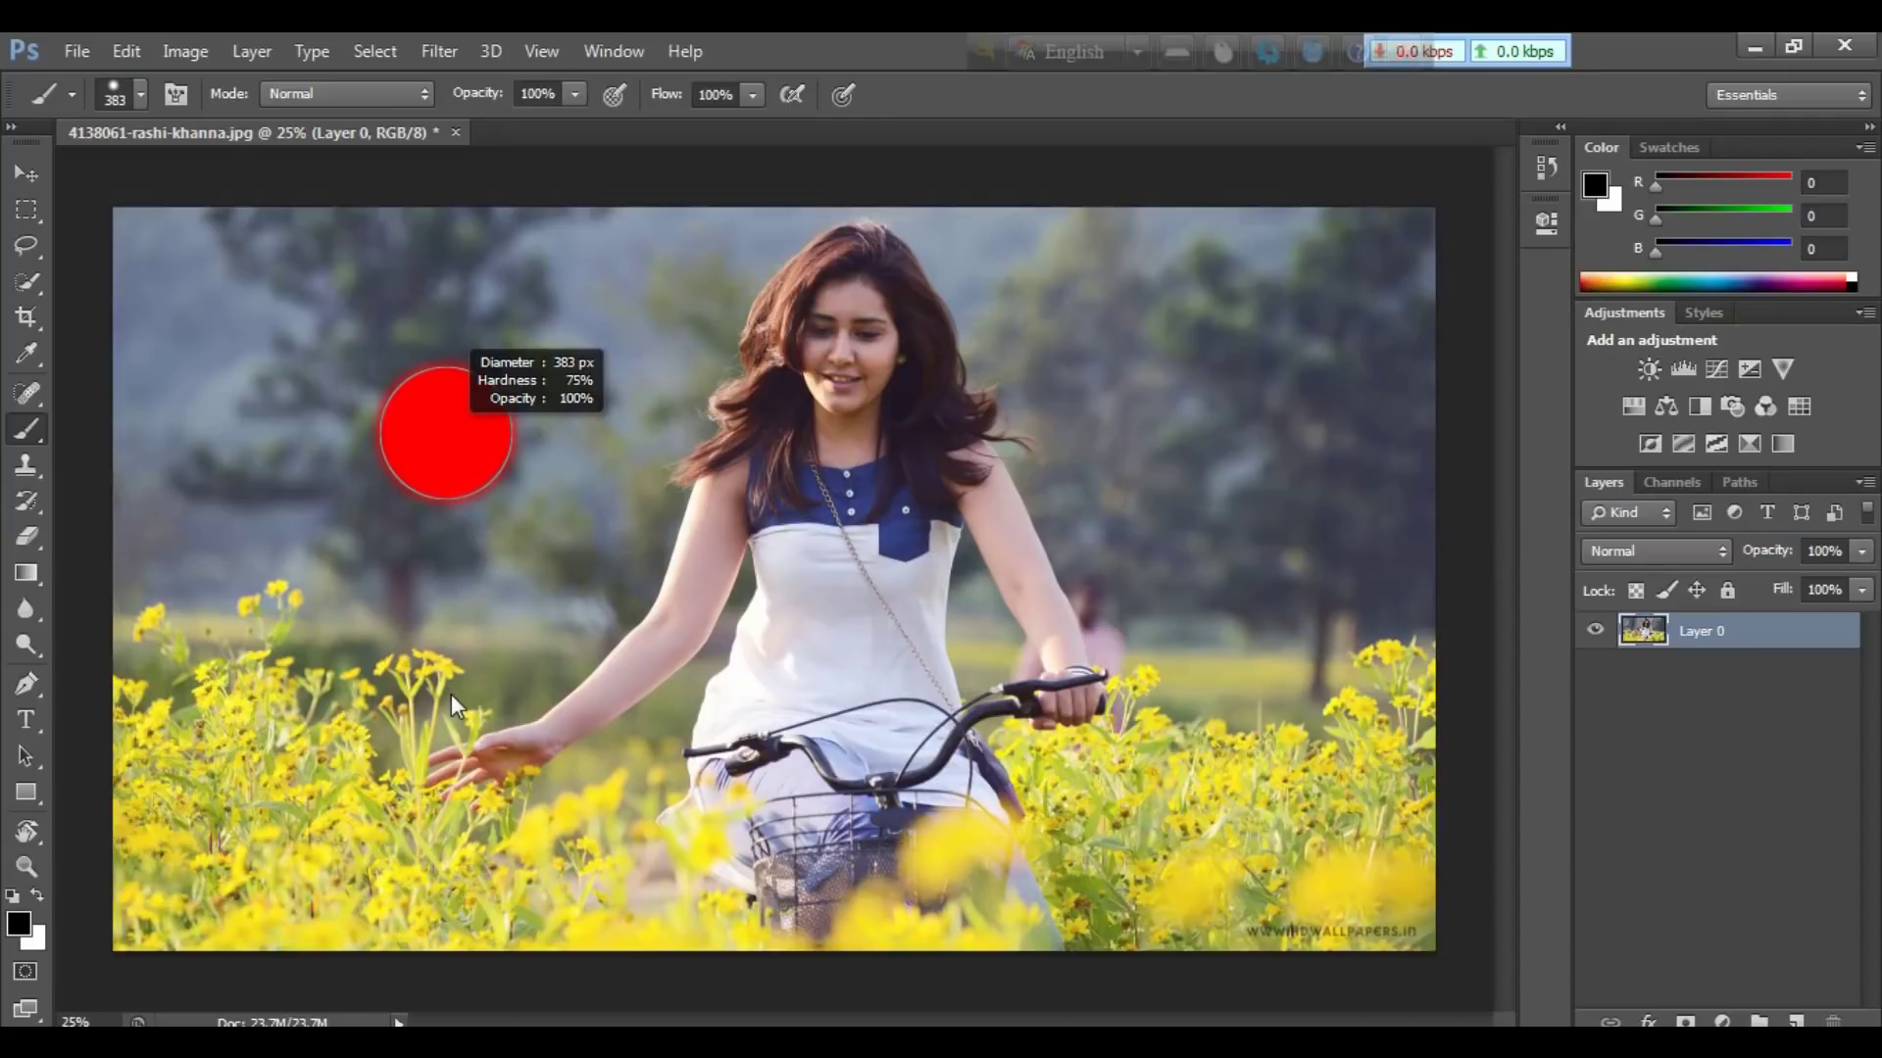
drag(451, 676, 443, 471)
drag(443, 454, 626, 429)
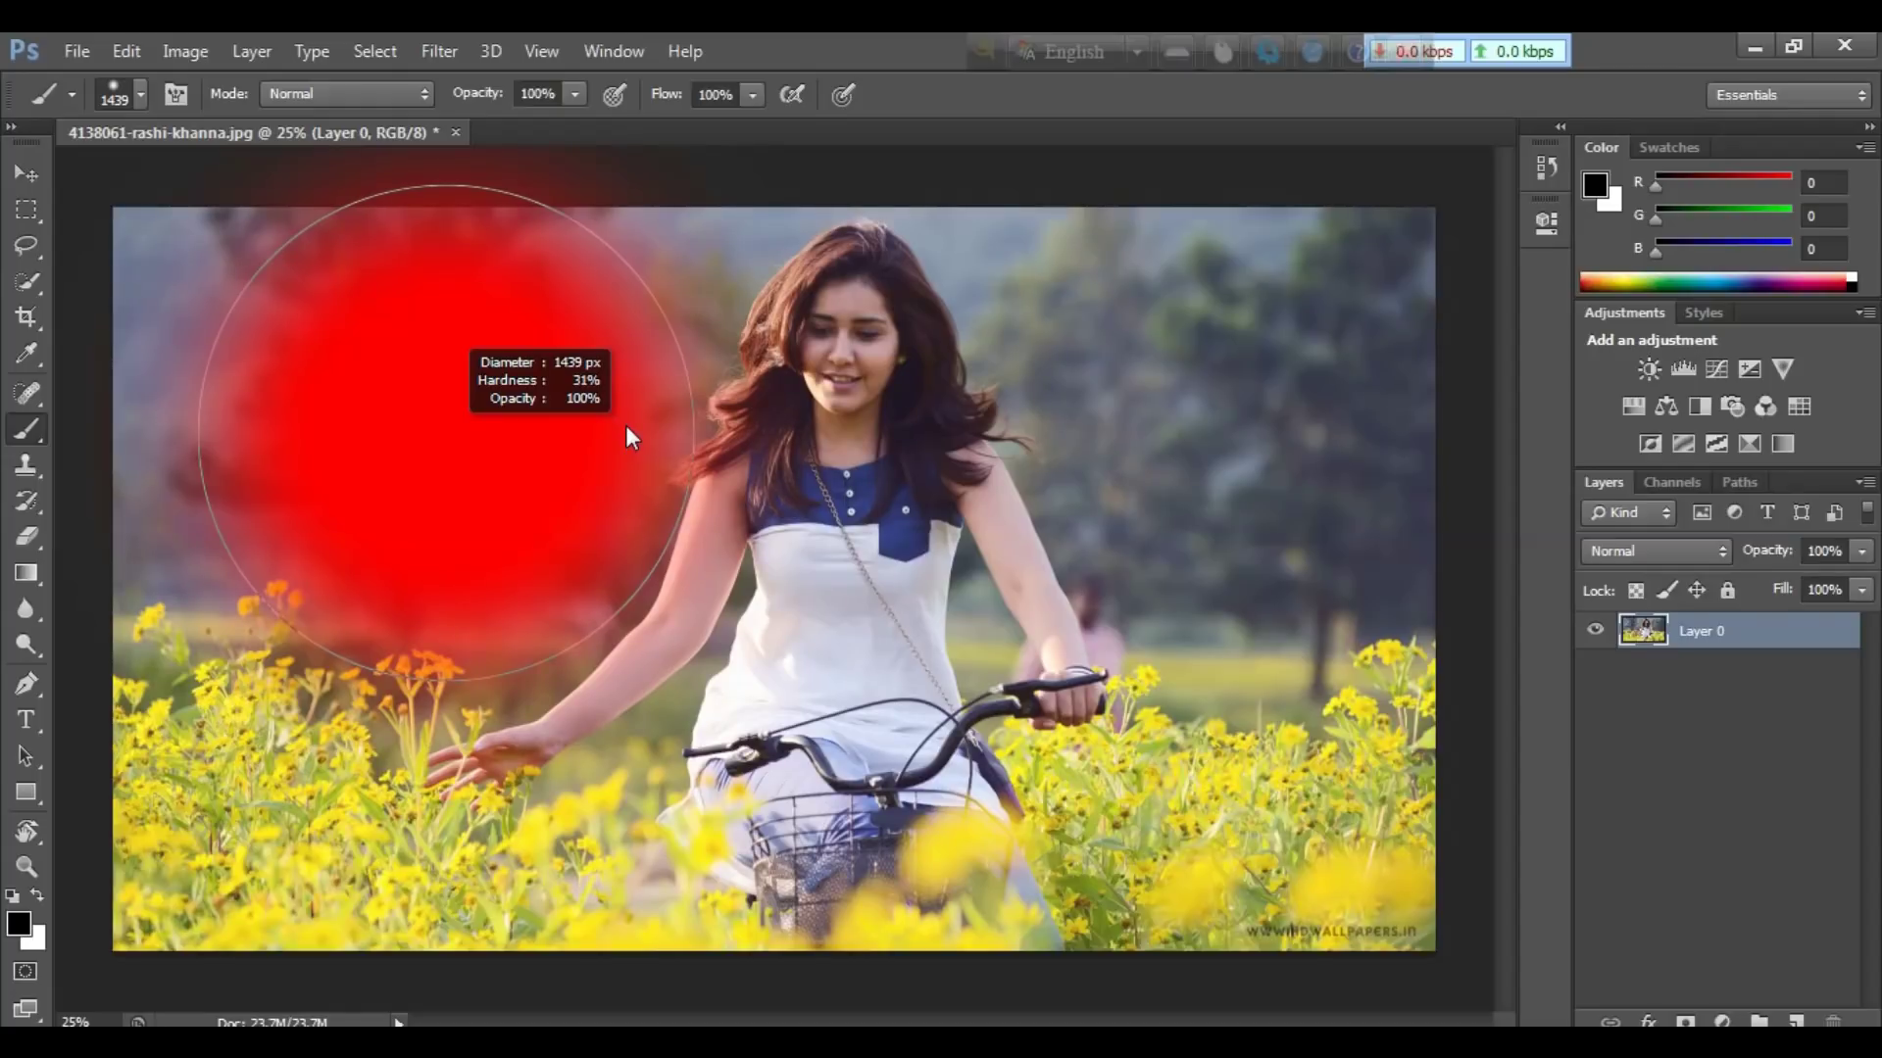
drag(626, 428, 426, 431)
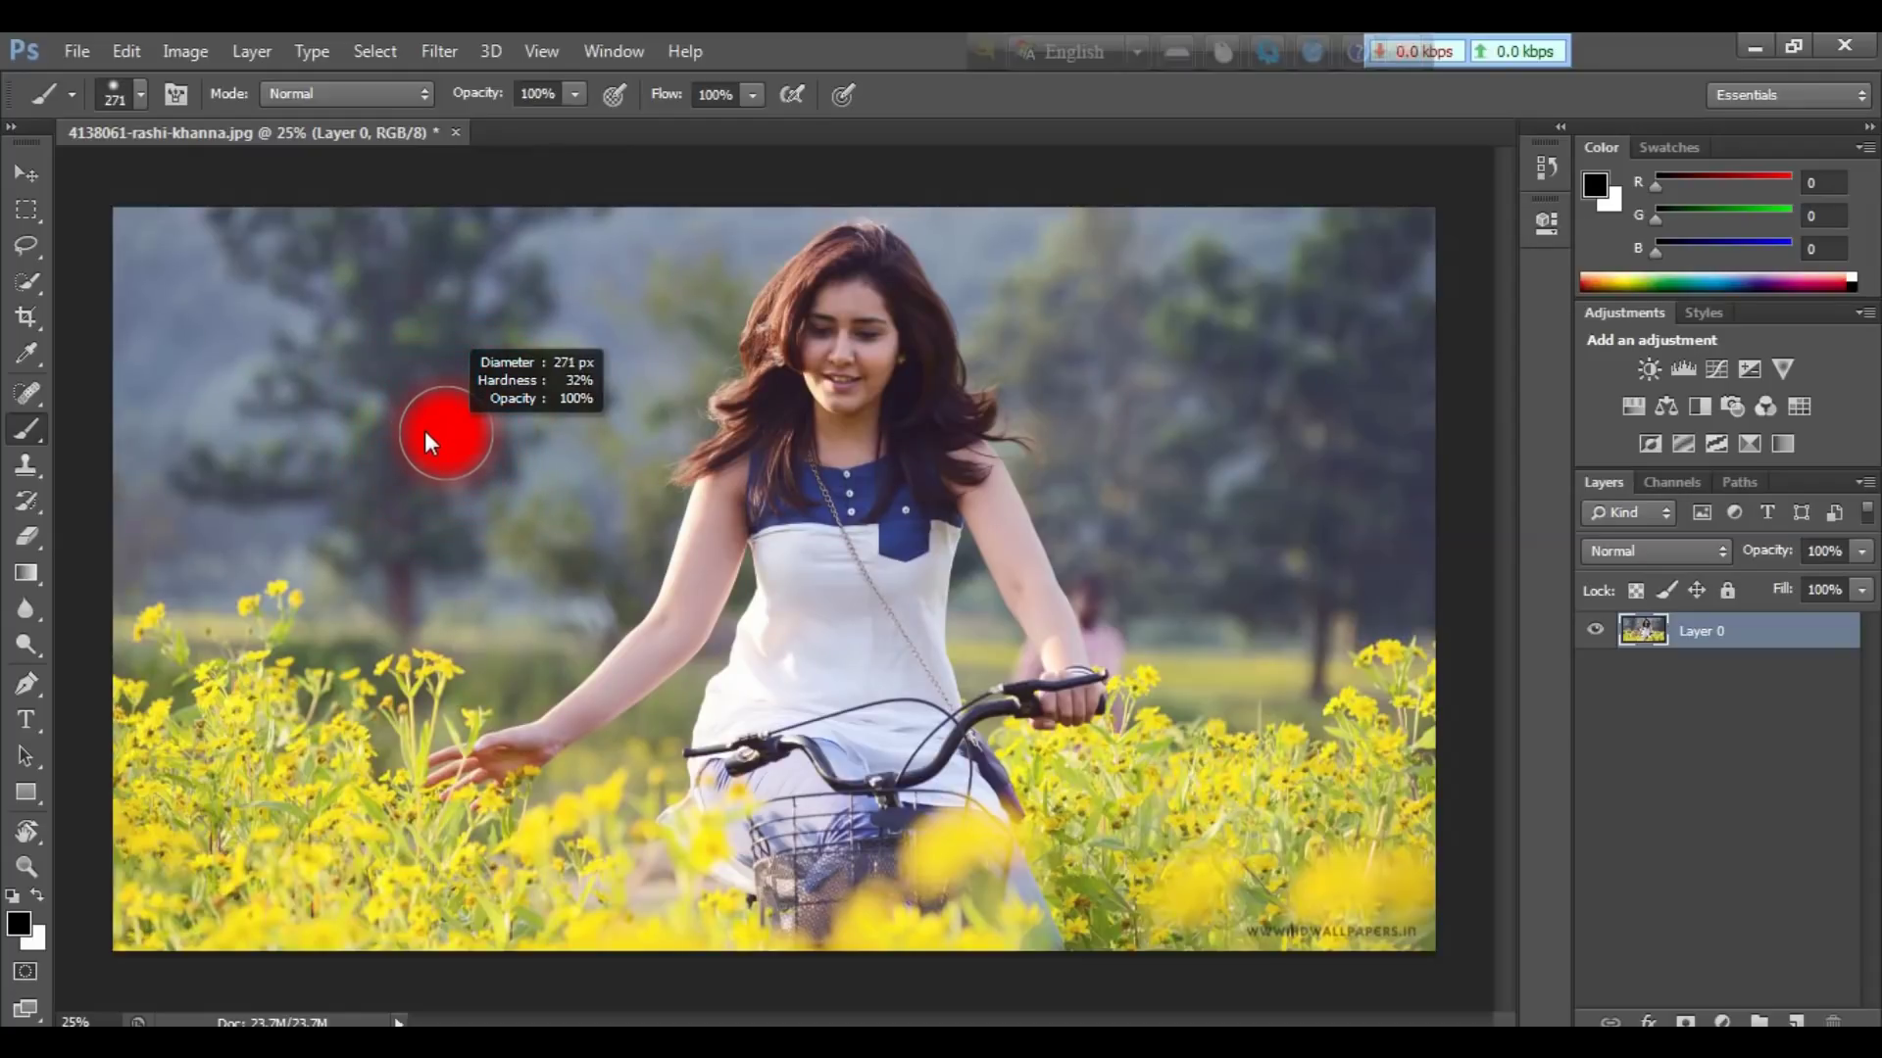
mouse_move(425, 431)
mouse_down()
mouse_move(426, 391)
mouse_move(443, 538)
mouse_move(443, 432)
mouse_move(580, 408)
mouse_move(544, 224)
mouse_move(529, 651)
mouse_up()
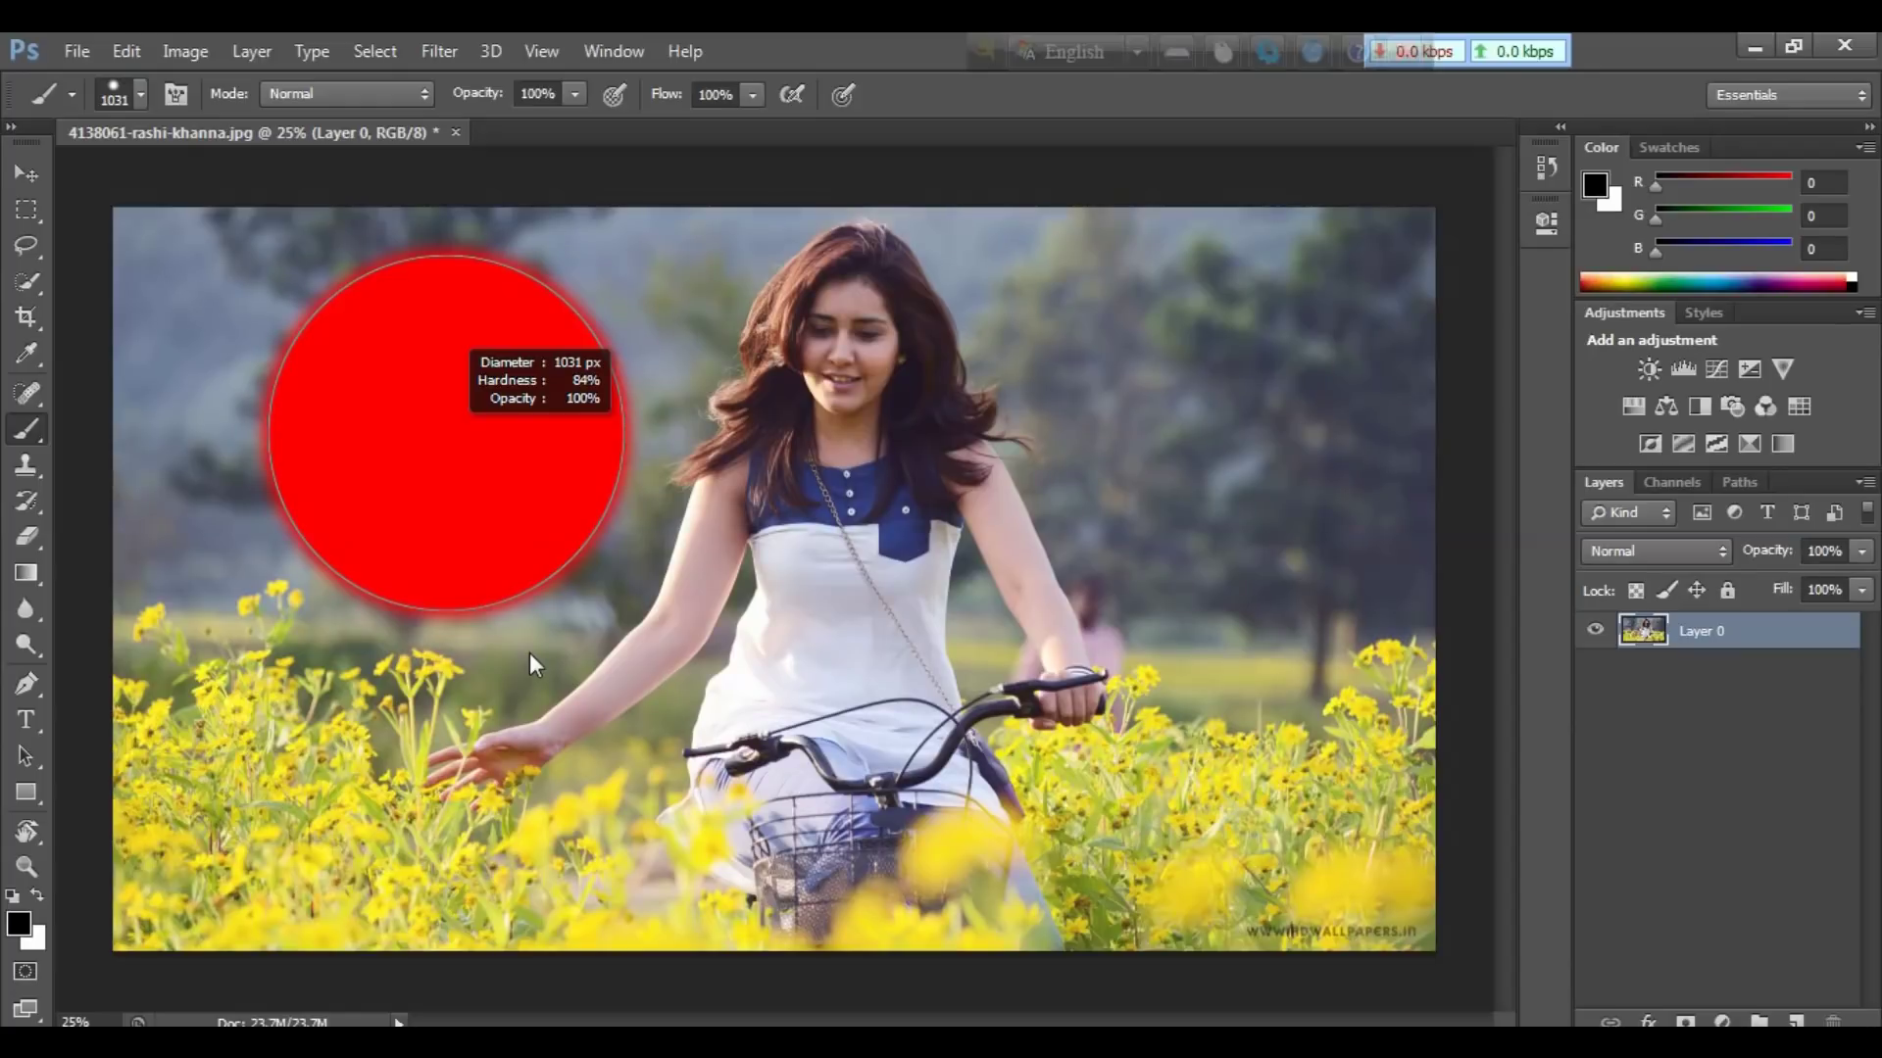
drag(529, 665, 527, 741)
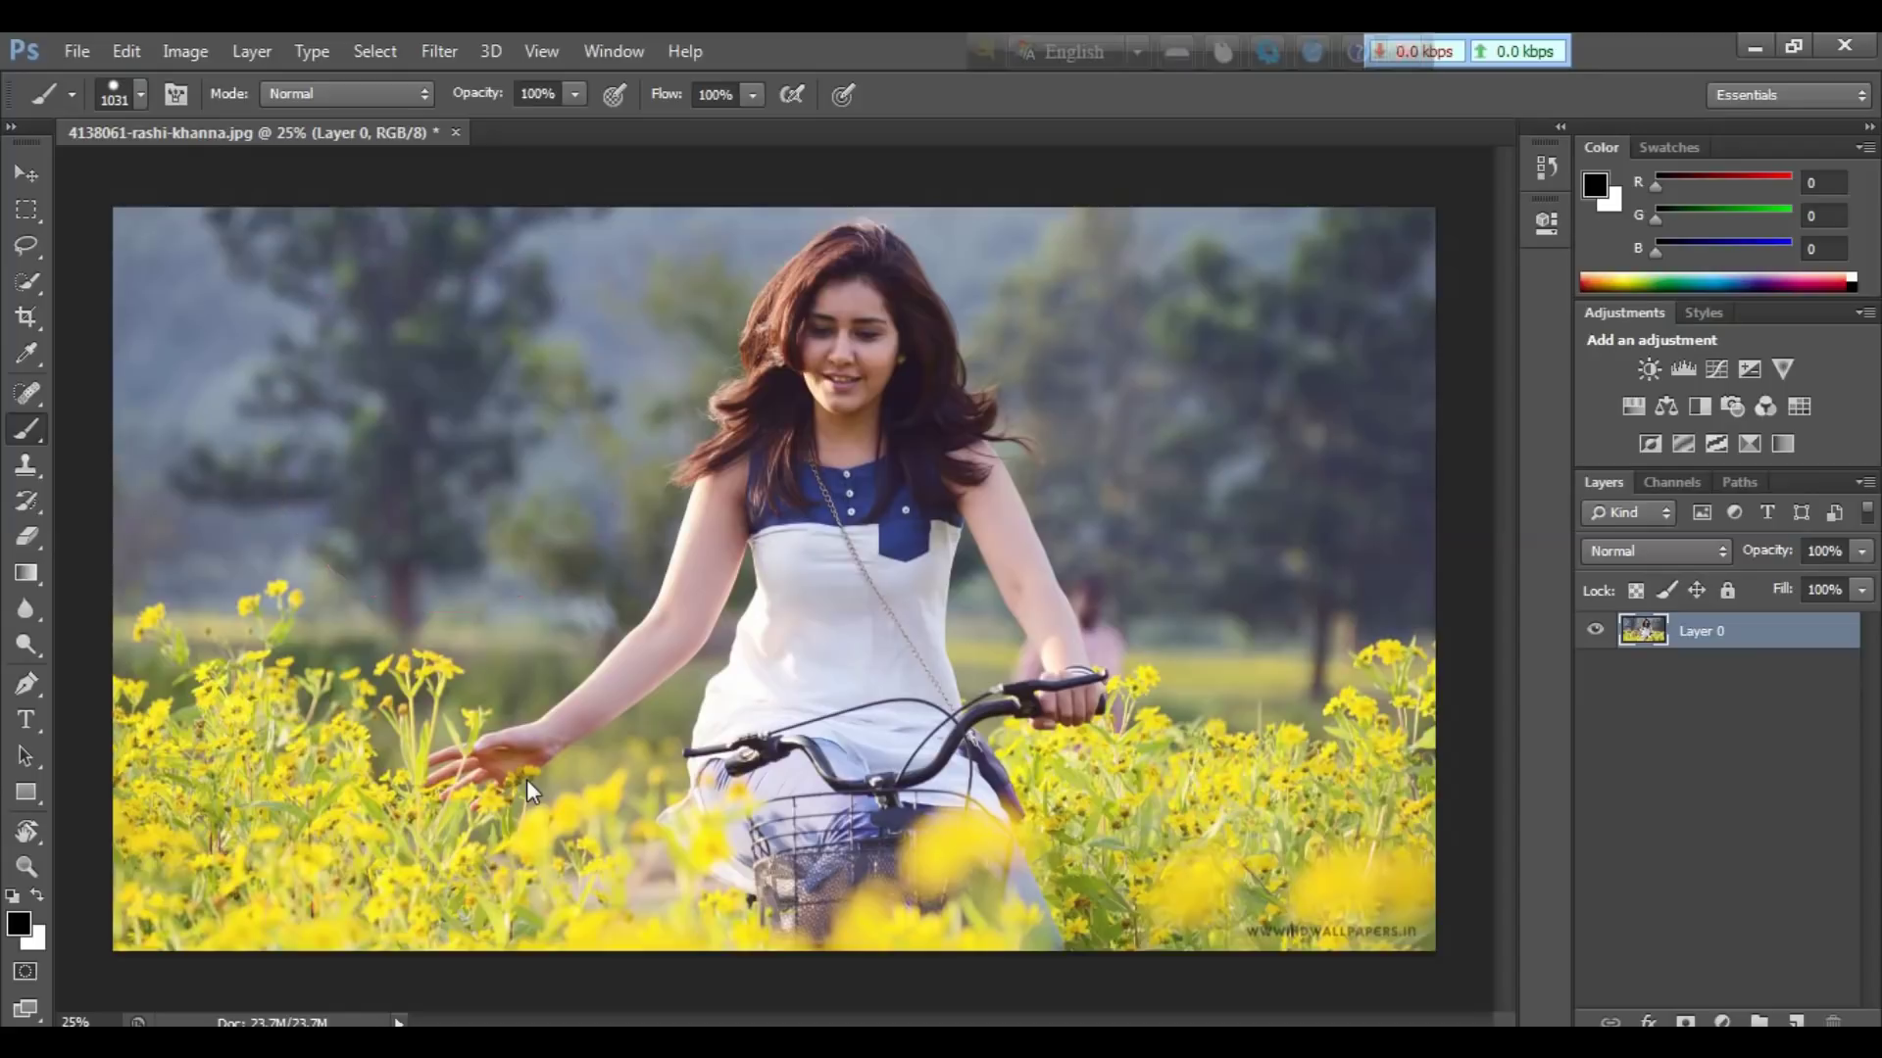
Paint a hard black circle left of the girl and a soft black blob over the right-hand trees
click(422, 500)
alt+click(1053, 504)
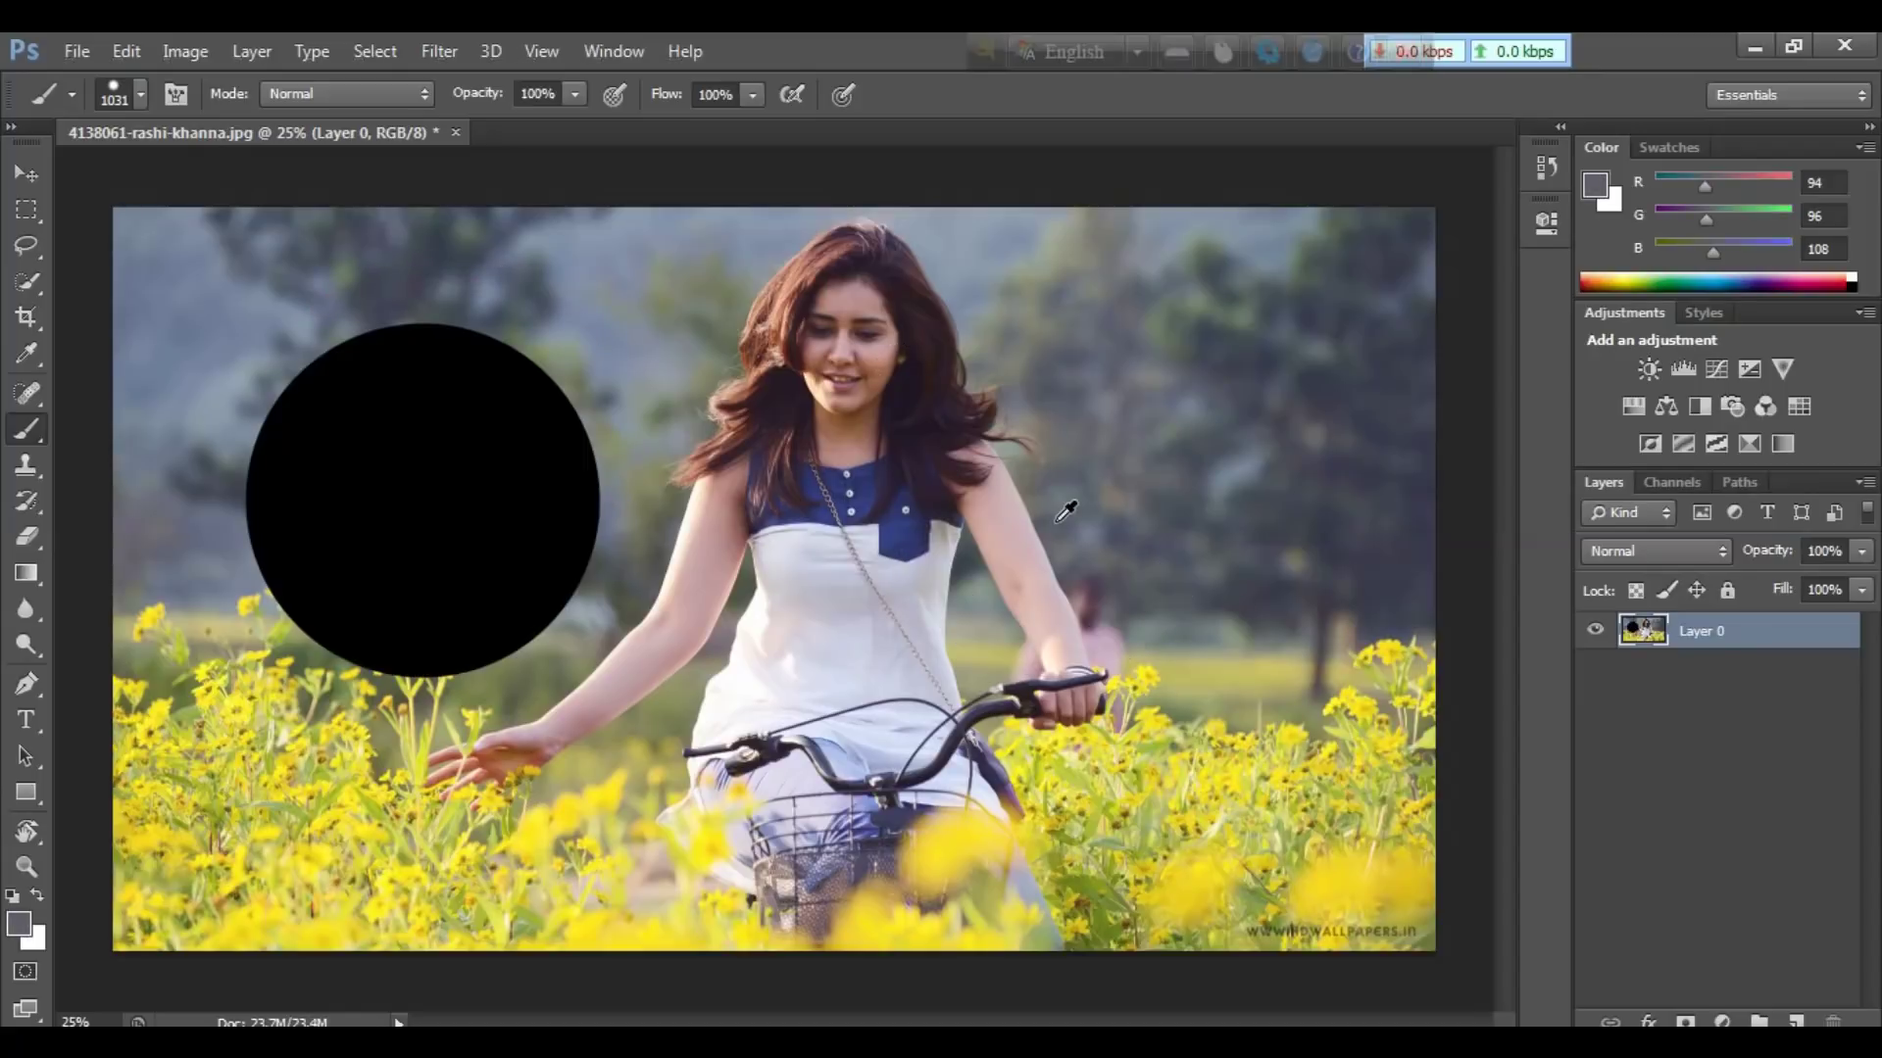
drag(1055, 521, 1025, 32)
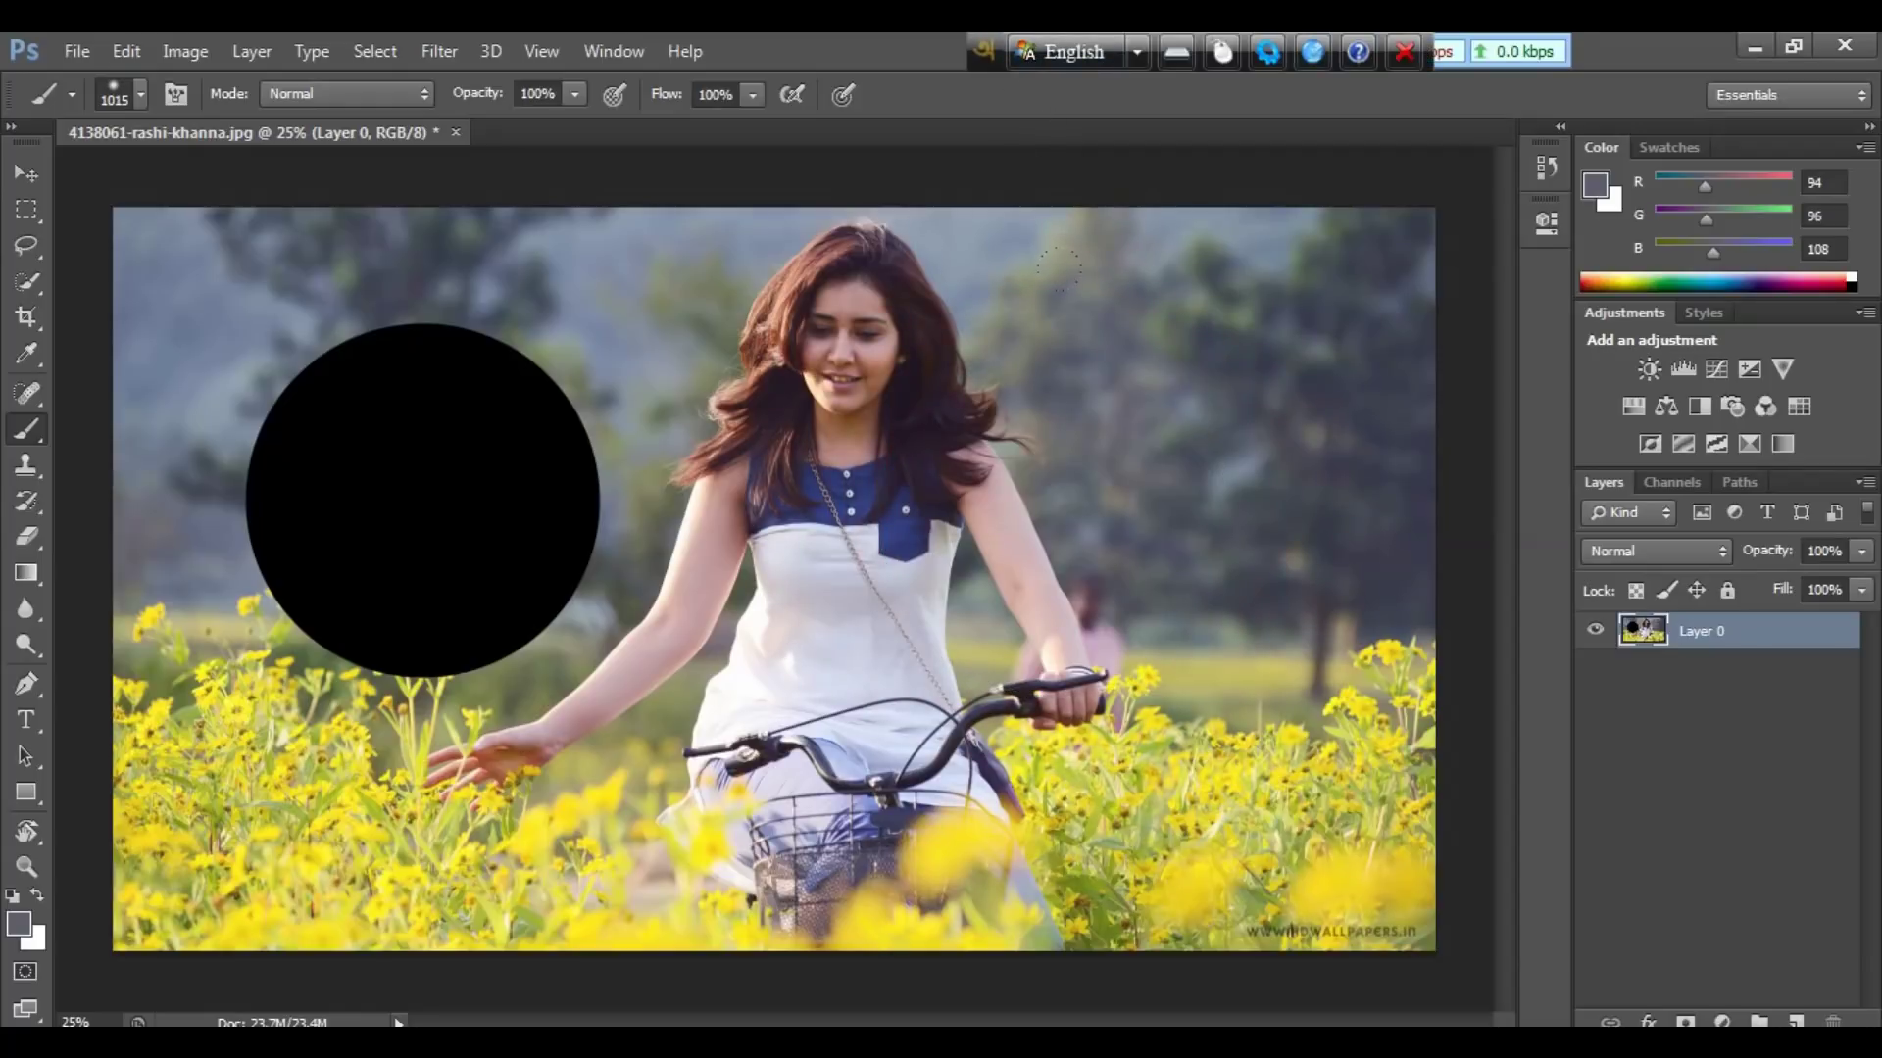
click(1250, 392)
key(d)
click(1176, 392)
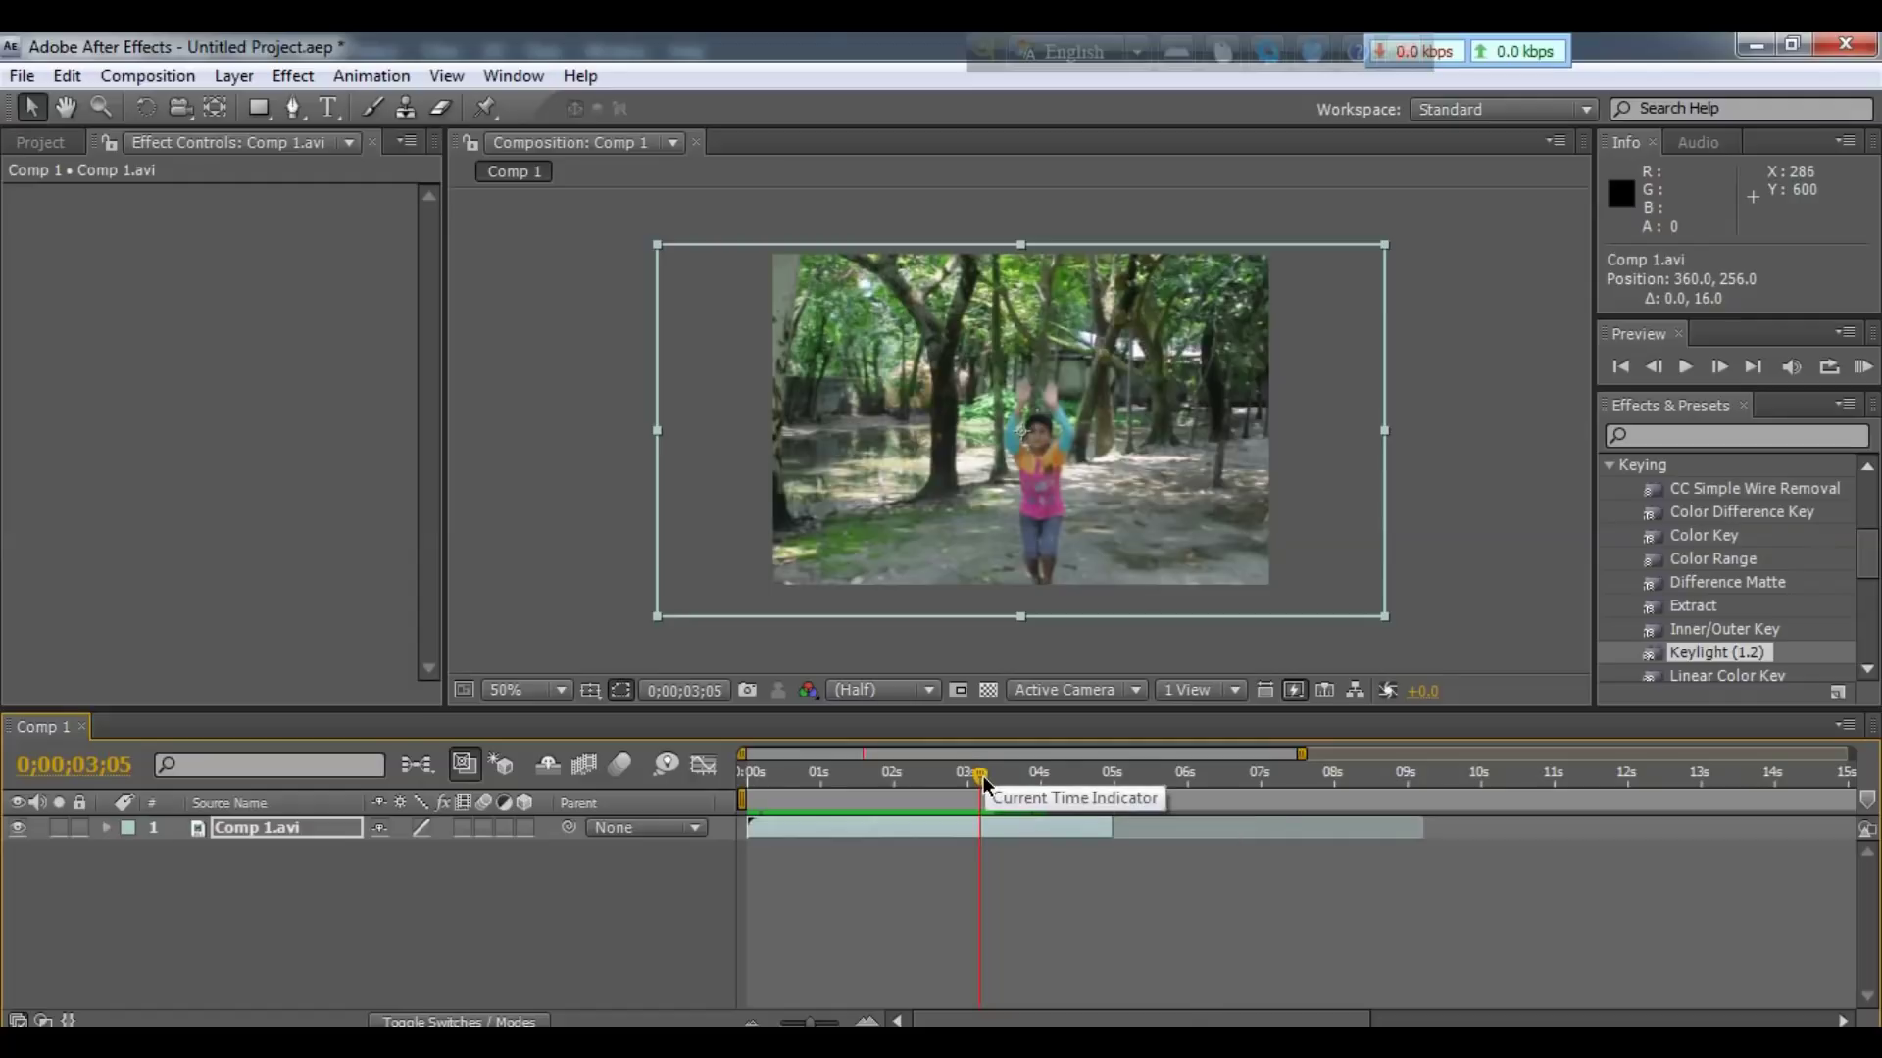
Scrub Comp 1 back and forth, stopping at 0;00;03;24 as the child nears the top of frame
mouse_move(983, 779)
mouse_down()
mouse_move(778, 801)
mouse_move(1031, 792)
mouse_up()
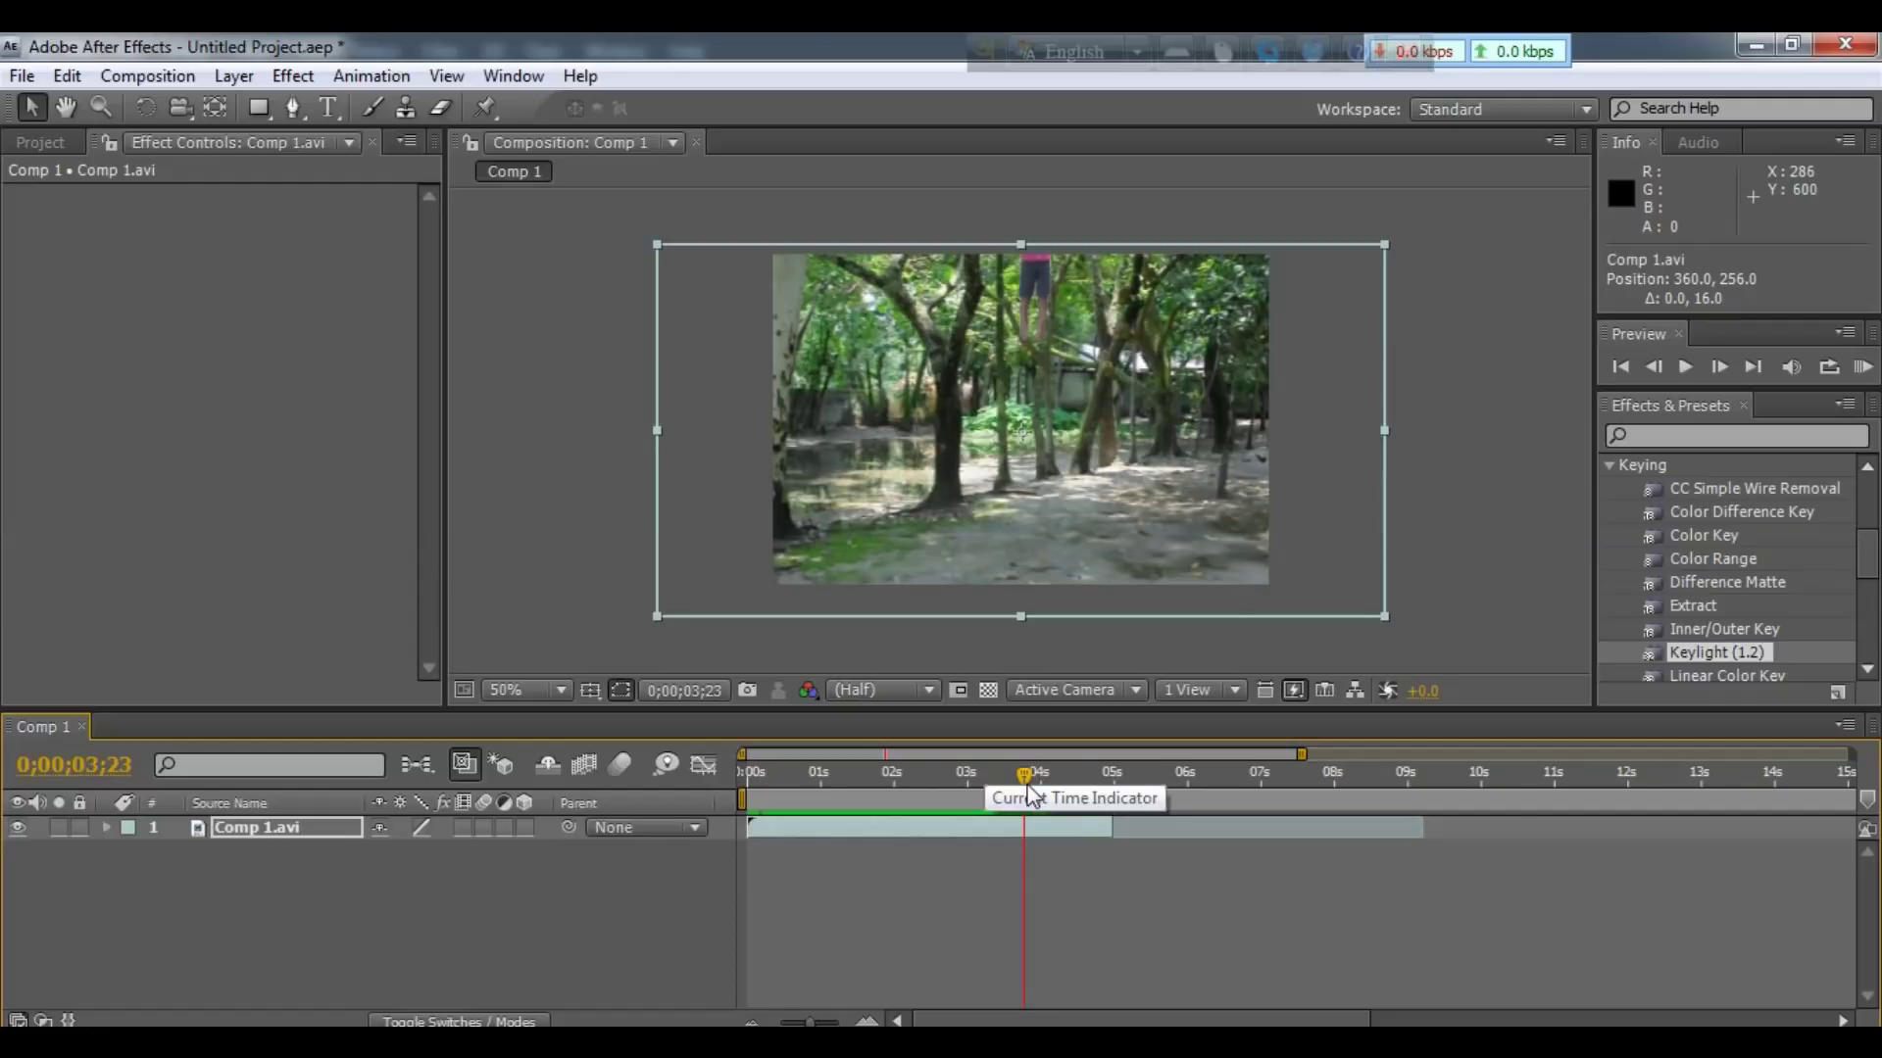
drag(1031, 791, 985, 798)
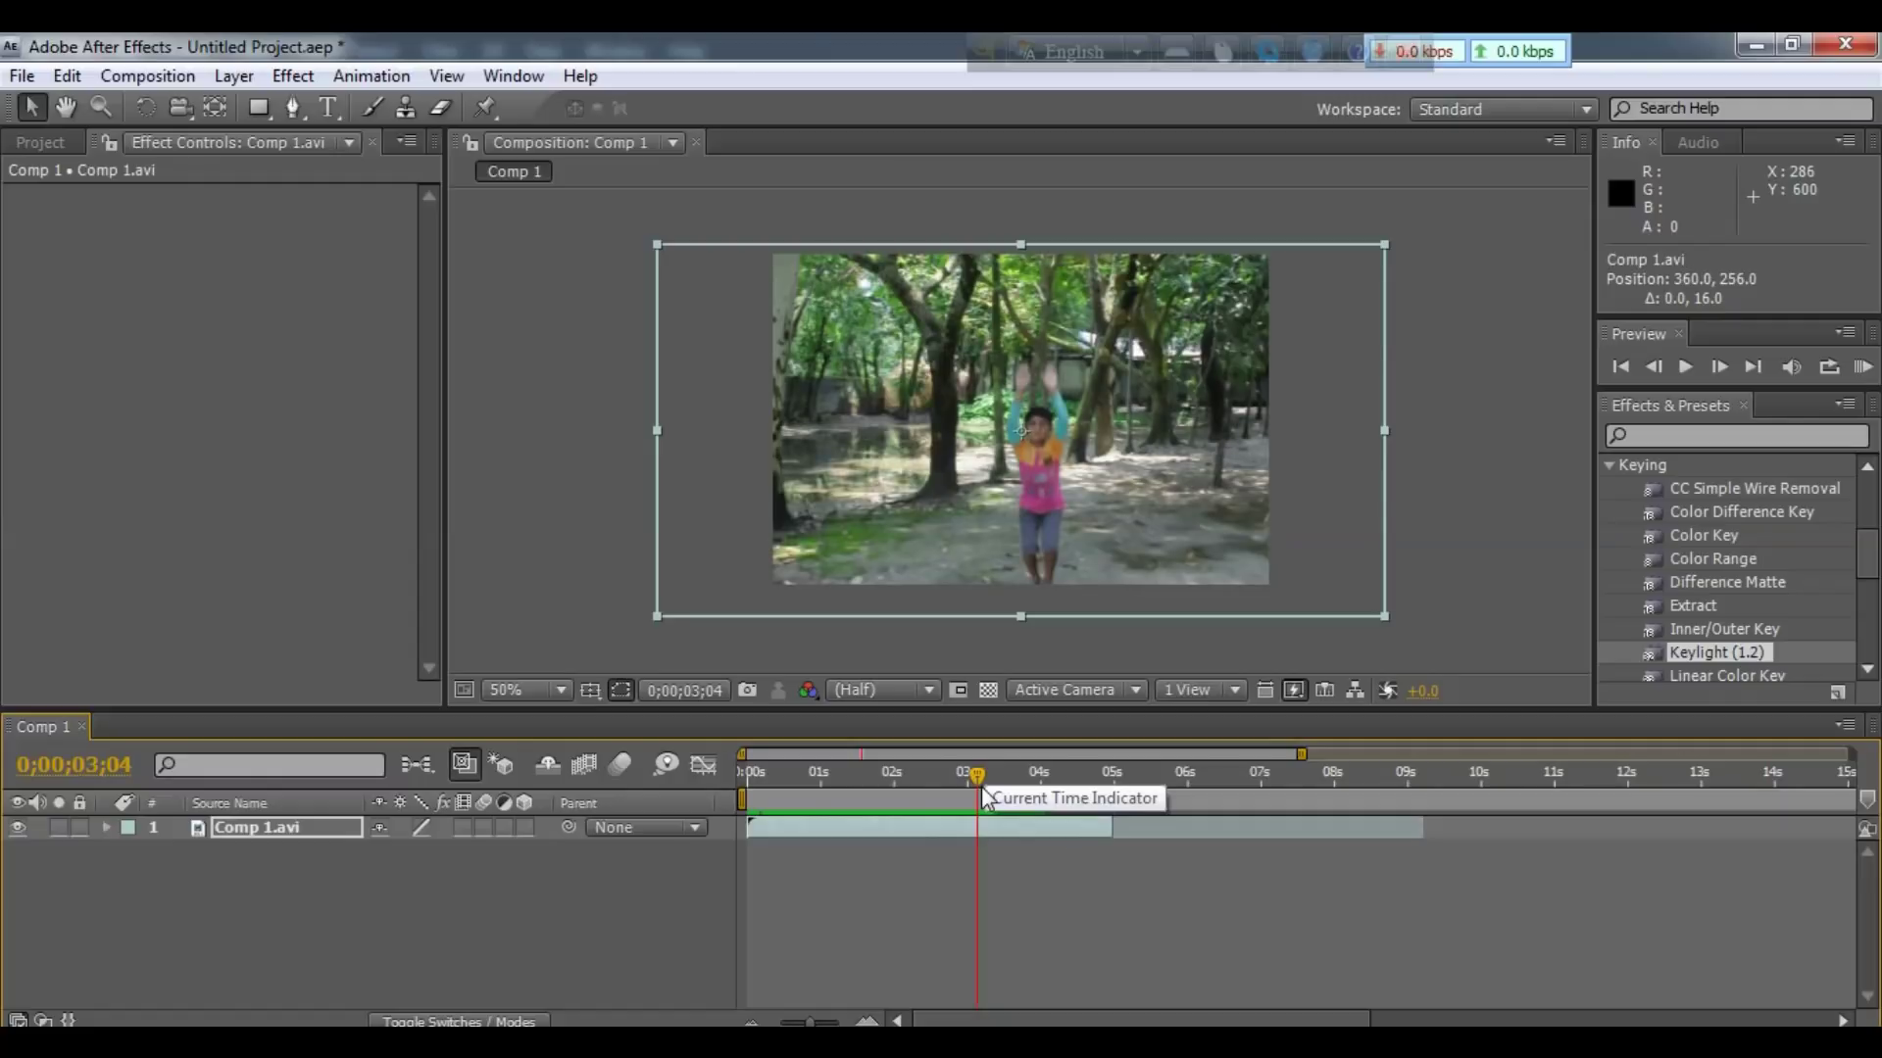
drag(985, 798, 1031, 784)
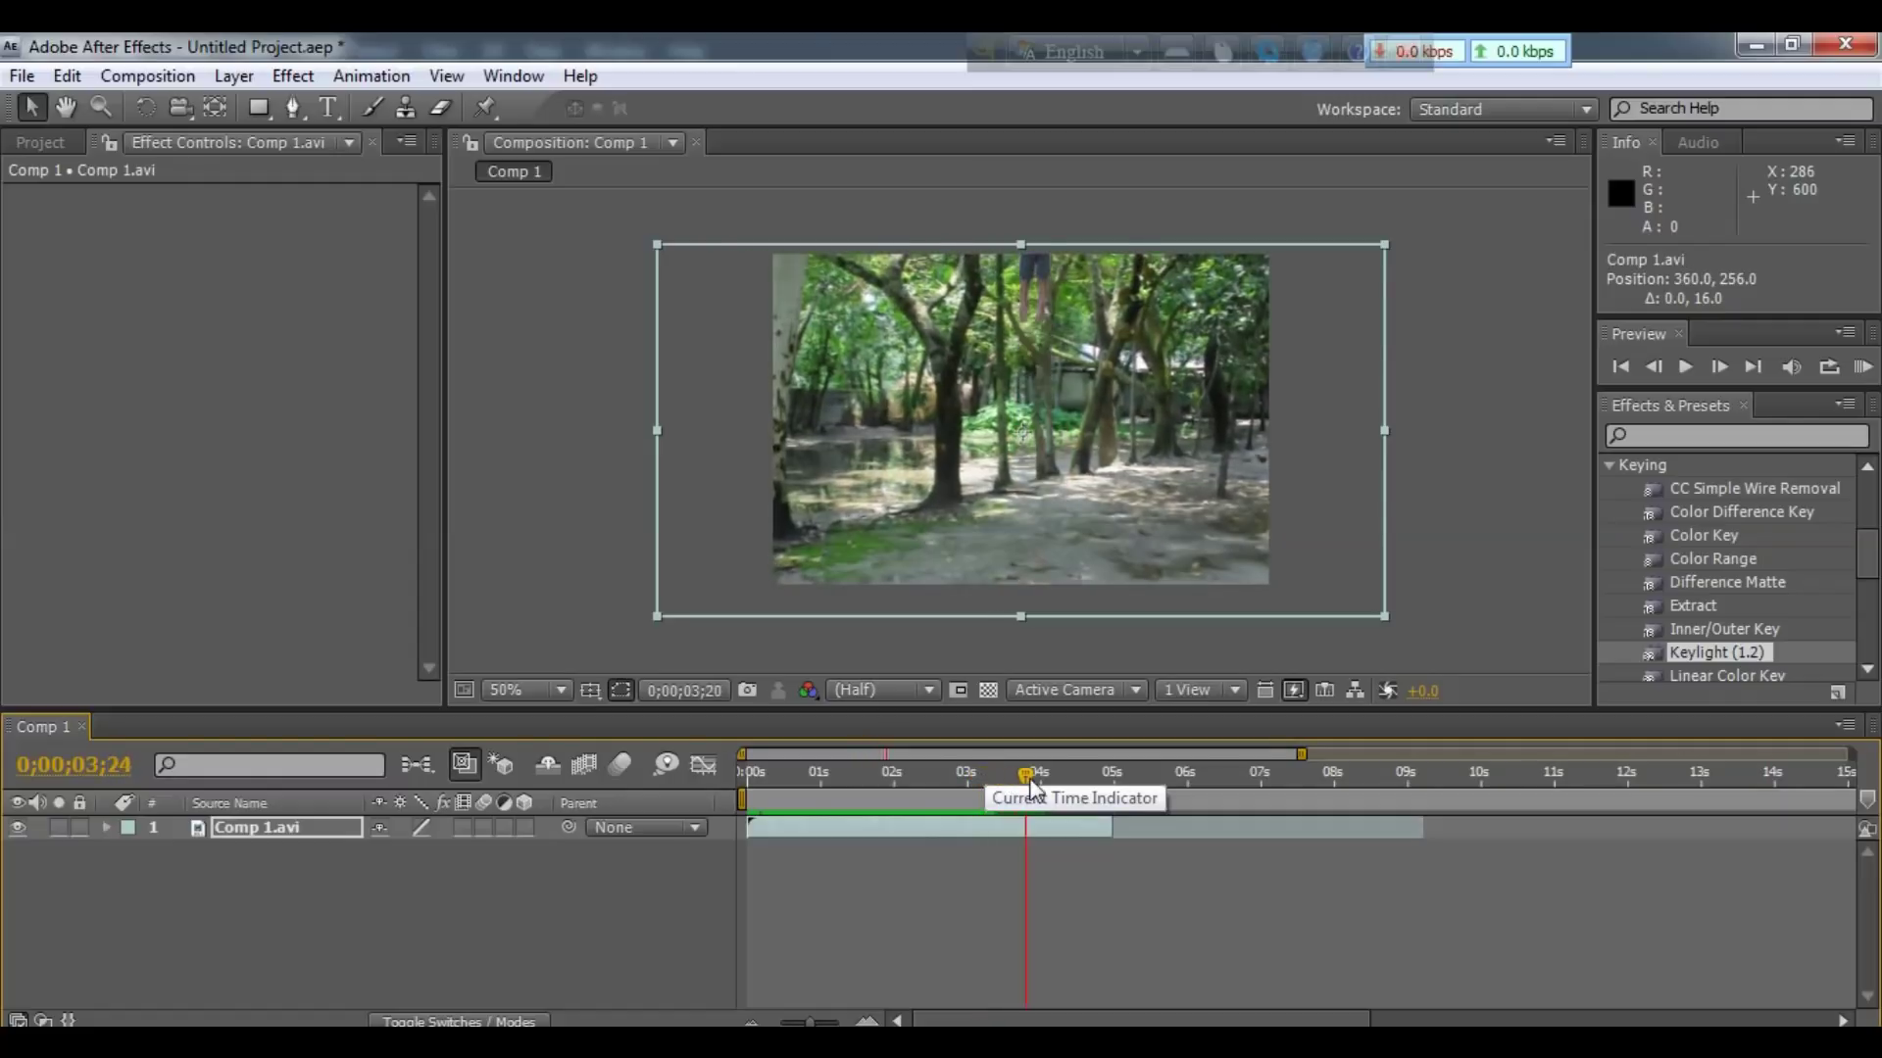